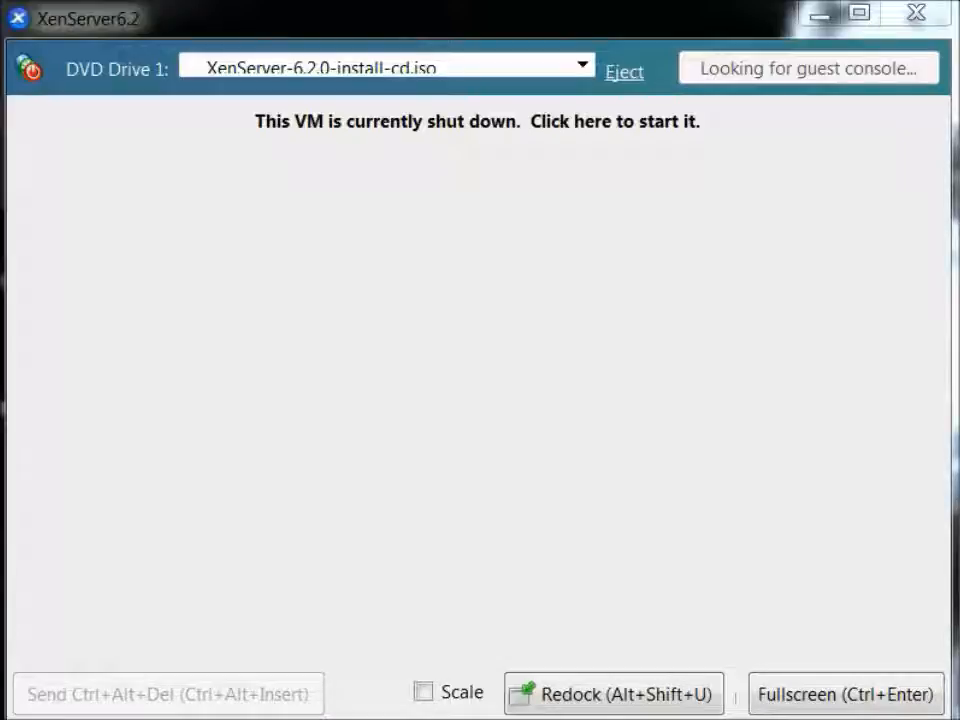
# Start the shut-down virtual machine from the XenServer install ISO and choose the [qwerty] us keymap.
pyautogui.click(467, 370)
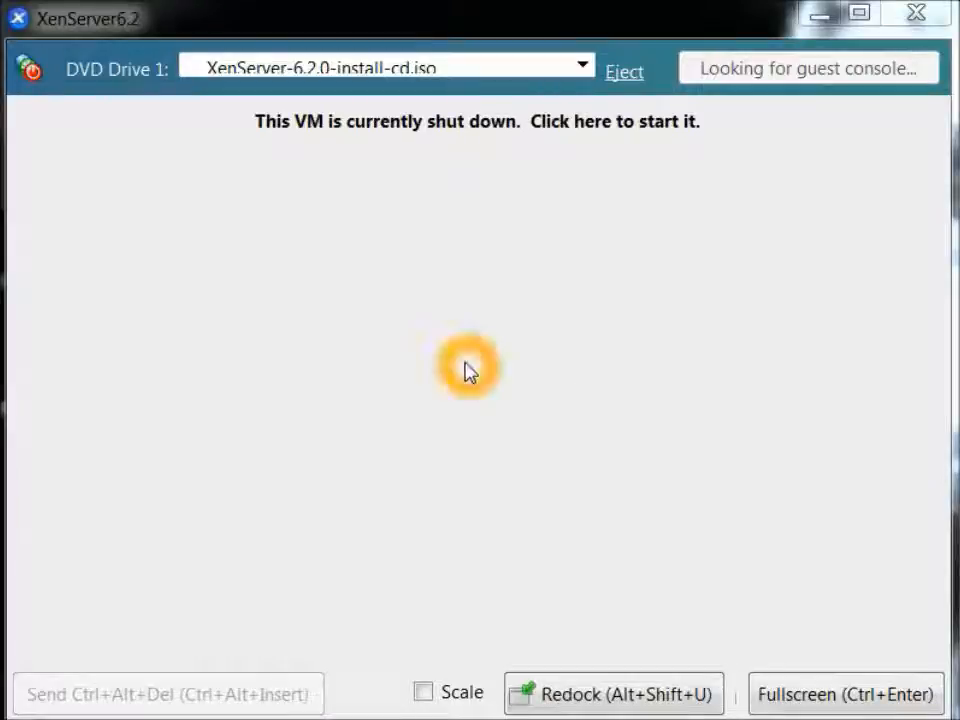
pyautogui.click(415, 262)
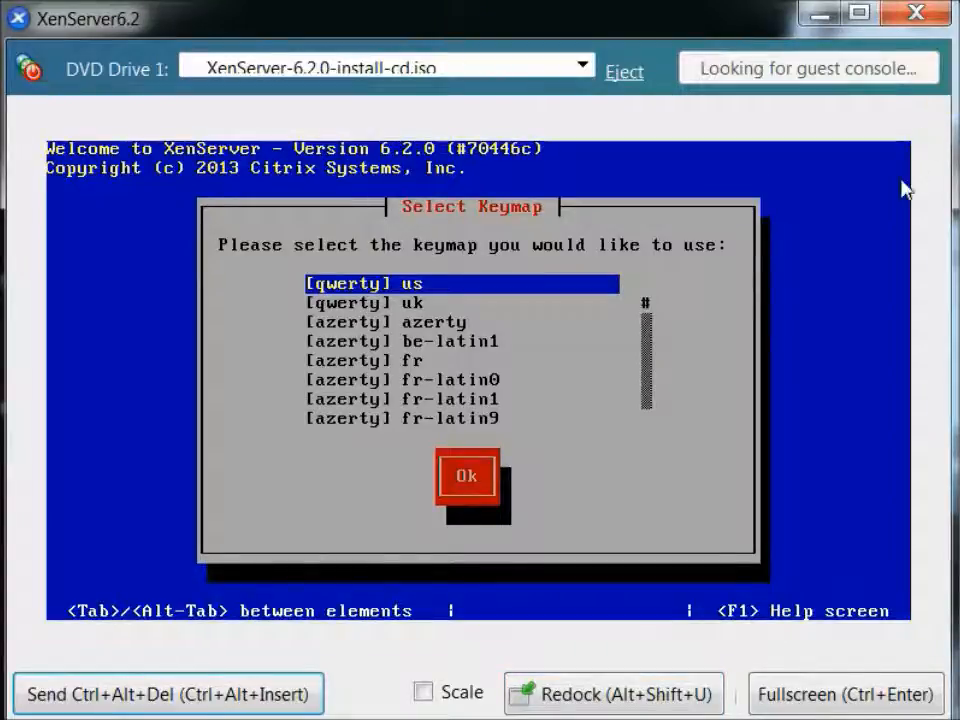
pyautogui.click(636, 360)
pyautogui.press('Tab')
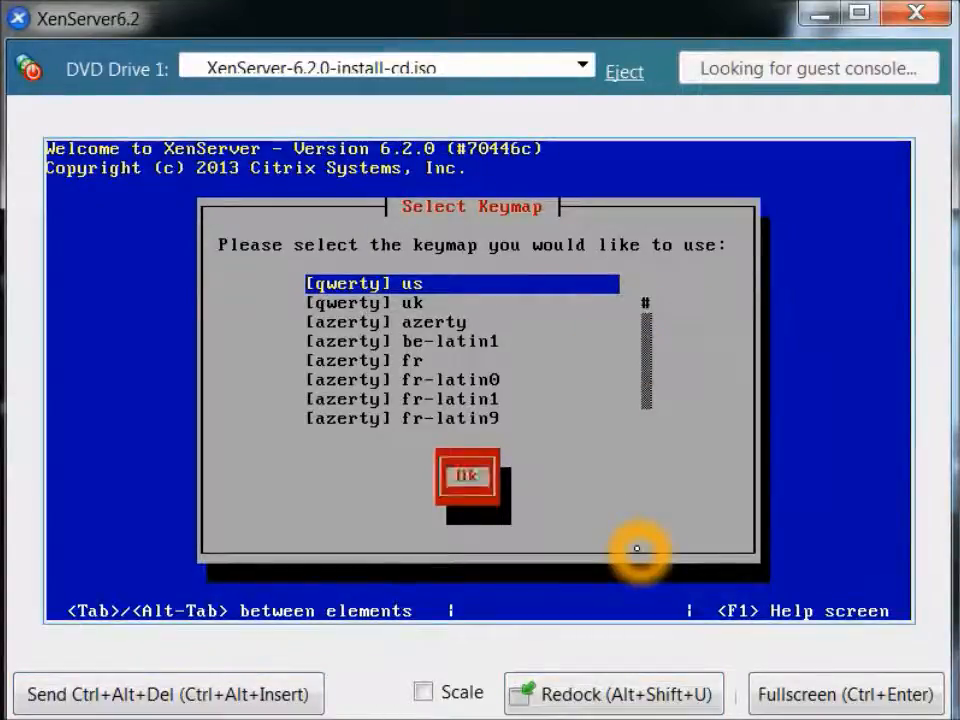
pyautogui.press('Return')
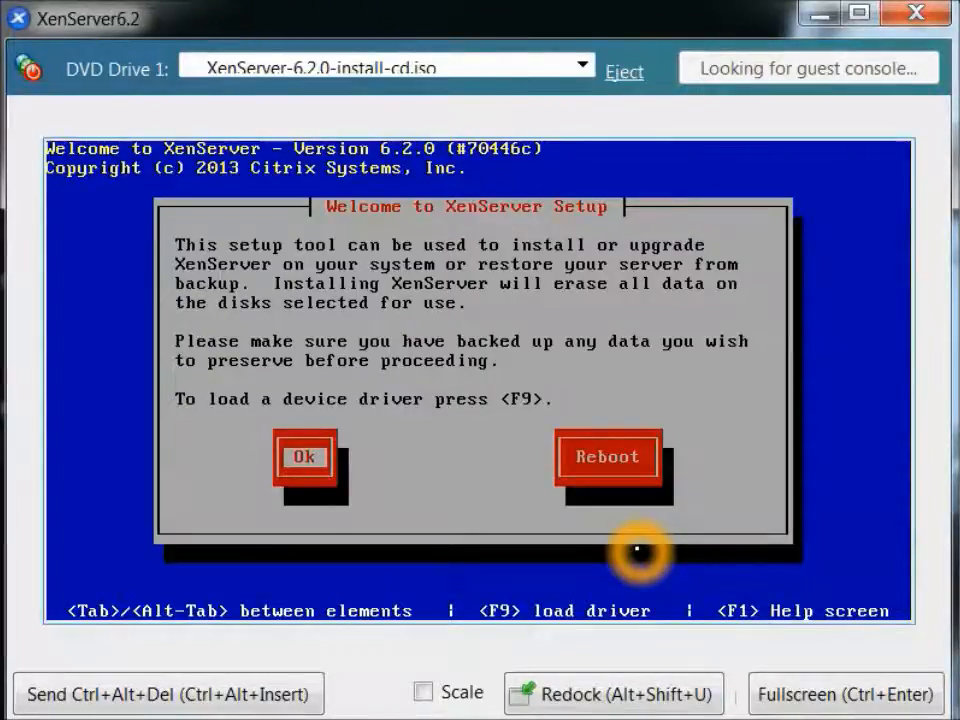
# Proceed past the setup welcome notice and accept the end user license agreement.
pyautogui.press('Return')
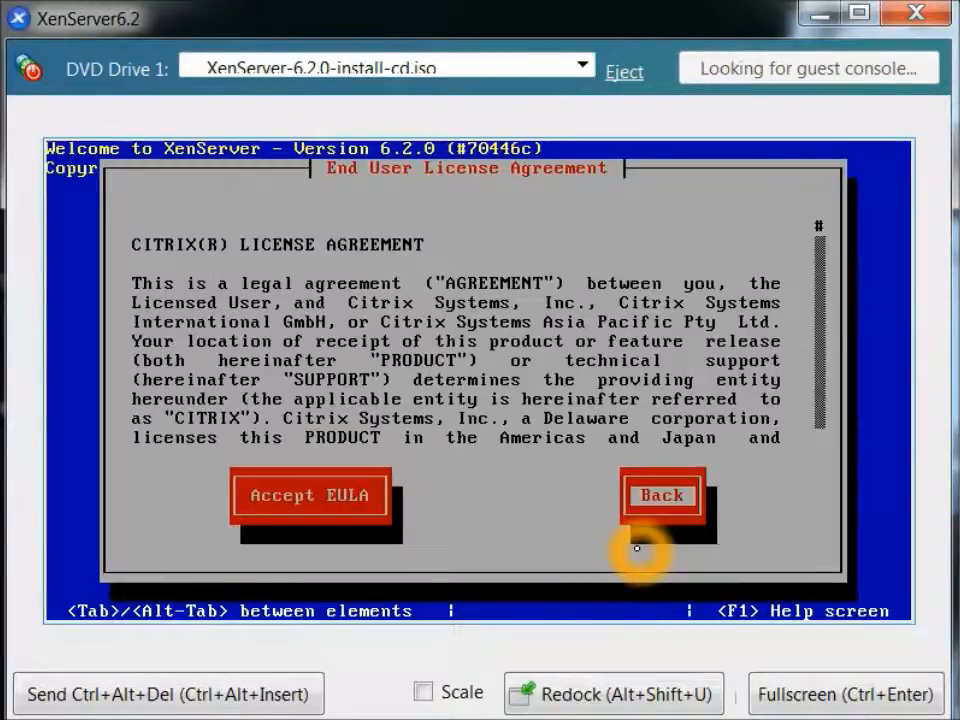
pyautogui.press('Tab')
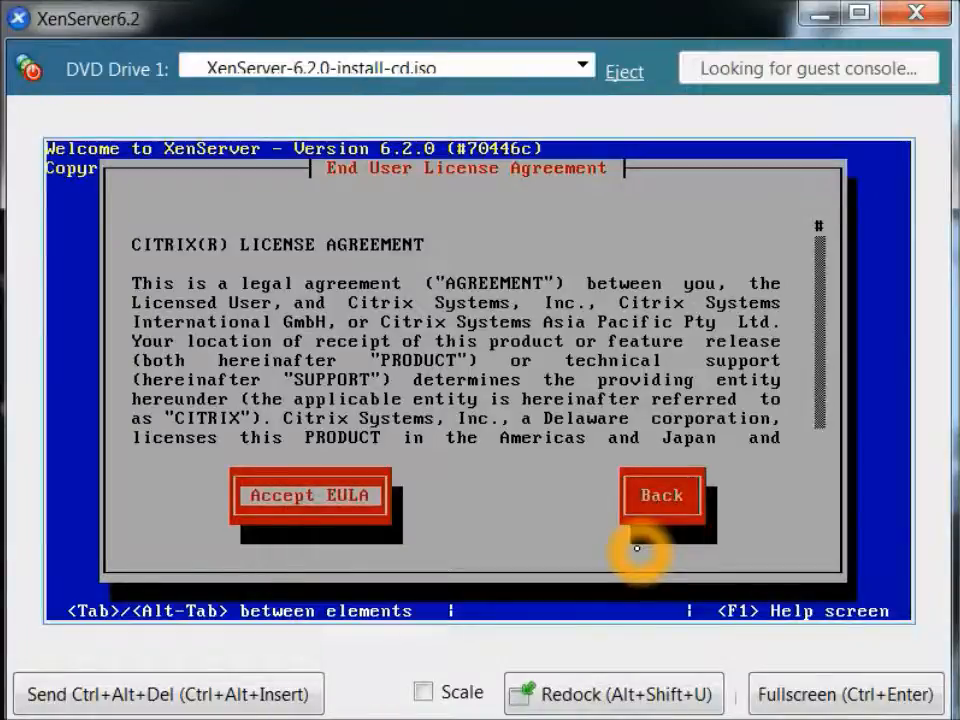
pyautogui.press('Return')
pyautogui.press('Return')
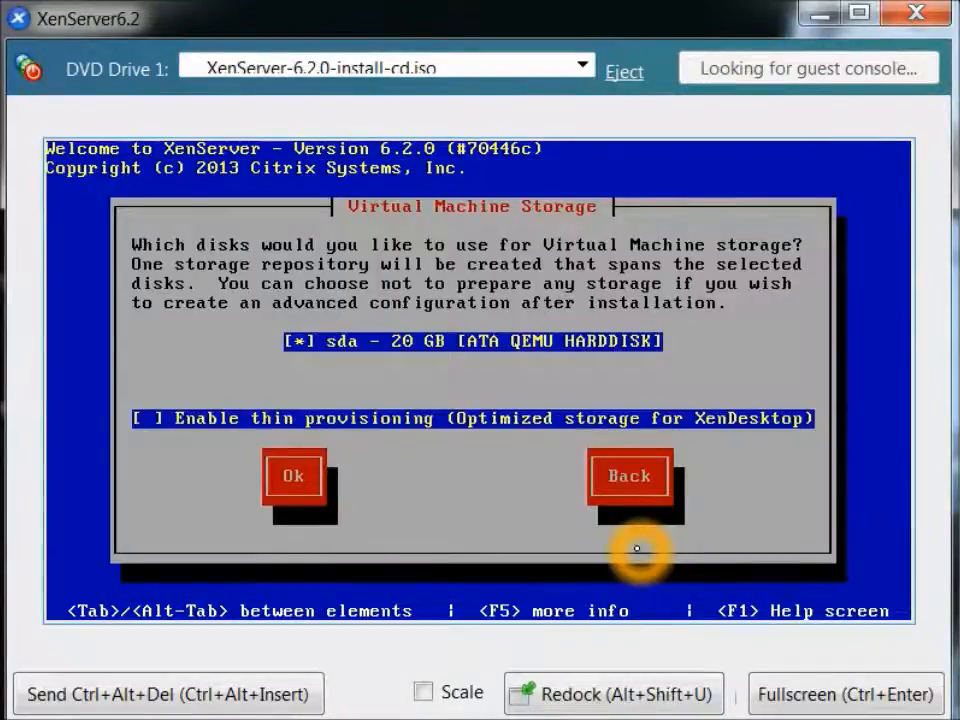
# Use disk sda for virtual machine storage without thin provisioning, and choose Local media as the installation source.
pyautogui.press('Tab')
pyautogui.press('Tab')
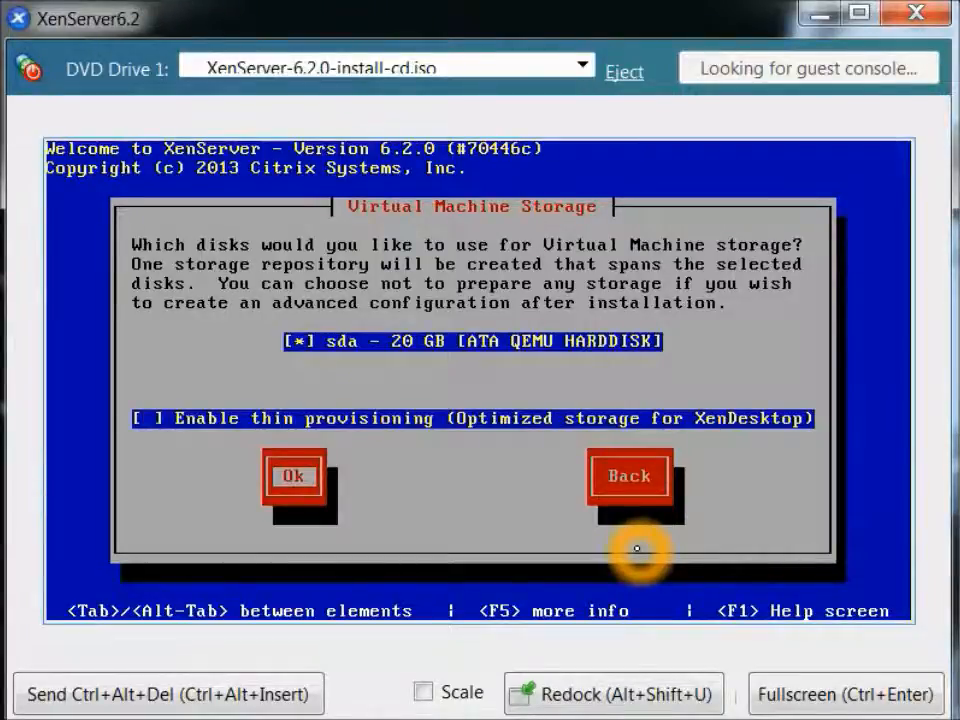
pyautogui.press('Return')
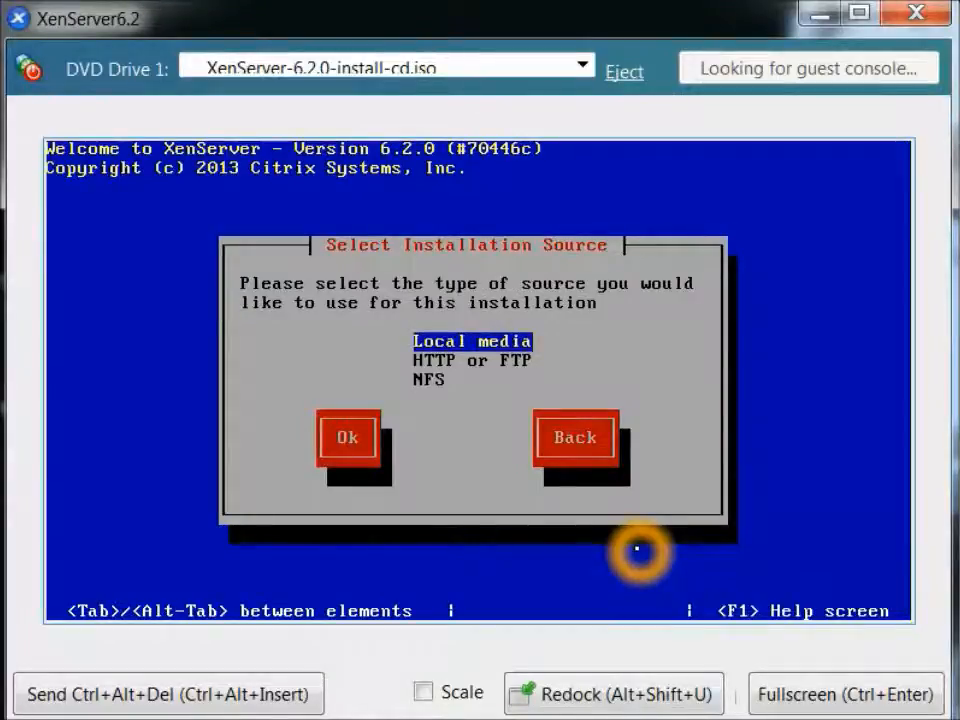
pyautogui.press('Tab')
pyautogui.press('Return')
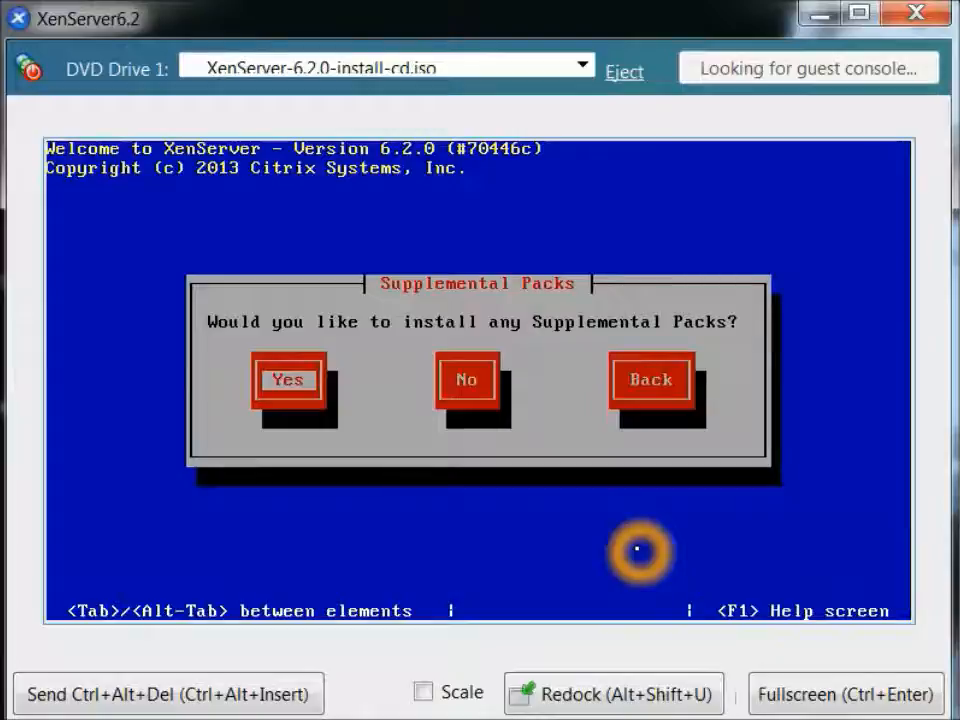
# Decline the supplemental packs and choose Skip verification for the installation source.
pyautogui.press('Tab')
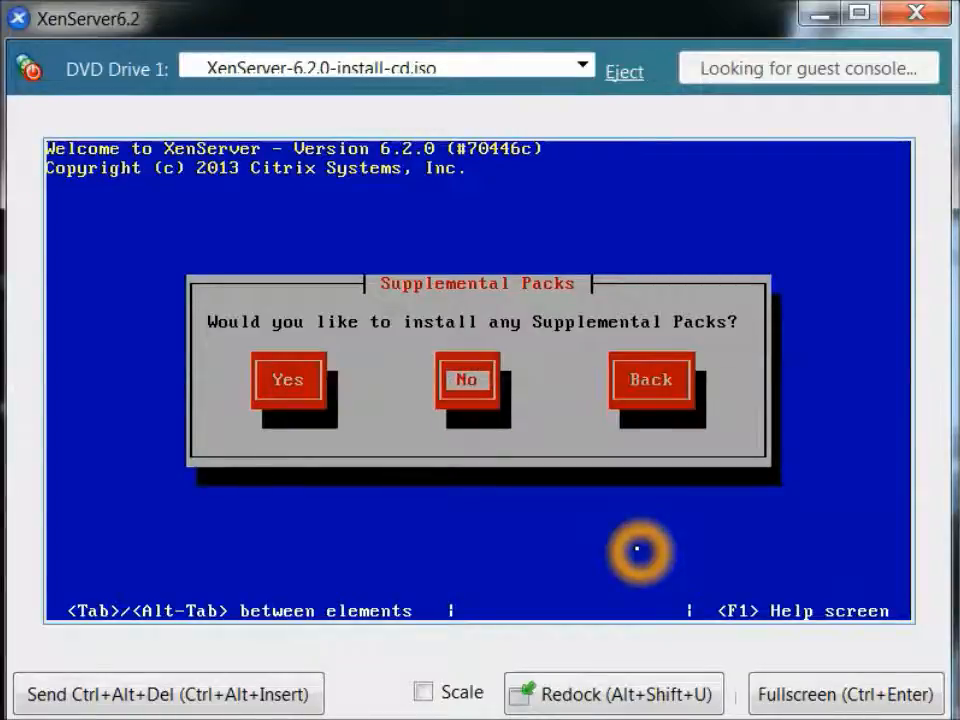
pyautogui.press('Return')
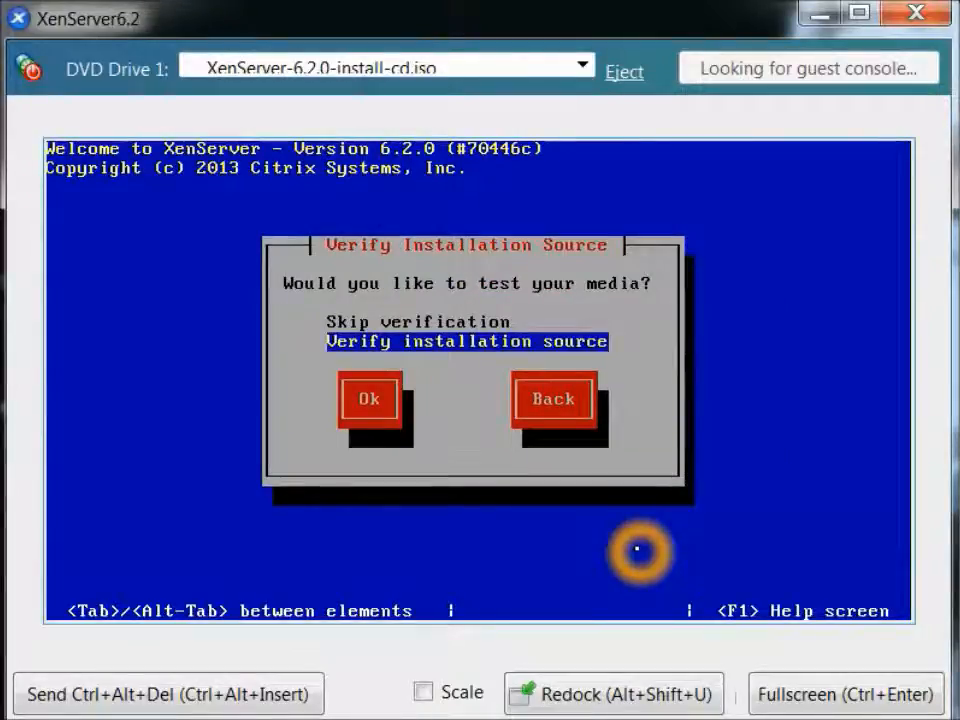
pyautogui.press('Tab')
pyautogui.press('Tab')
pyautogui.press('Tab')
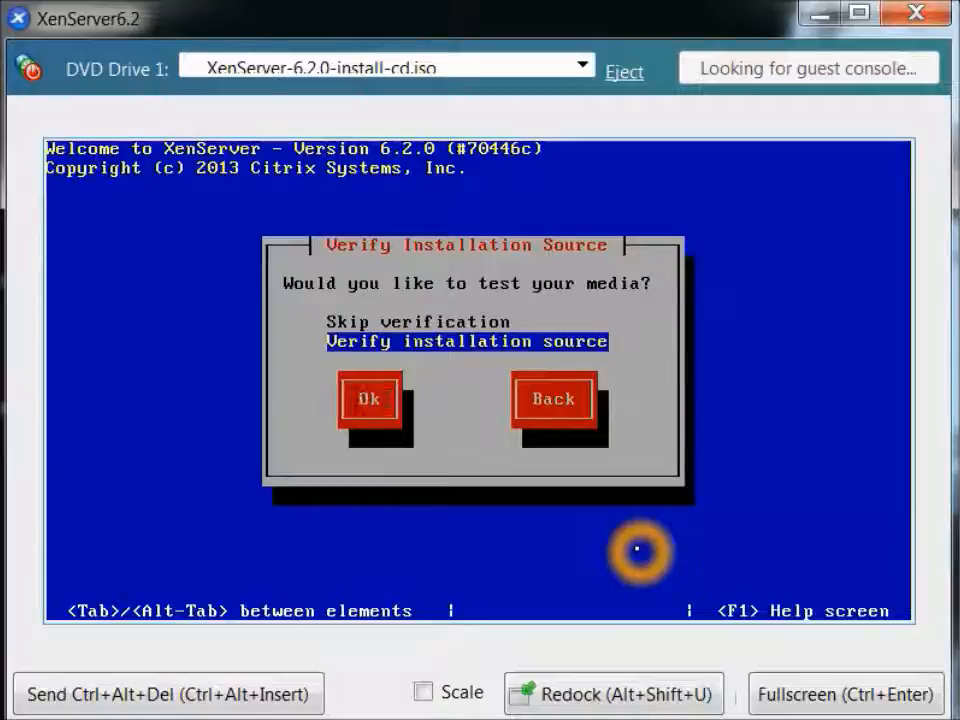
pyautogui.press('Up')
pyautogui.press('Tab')
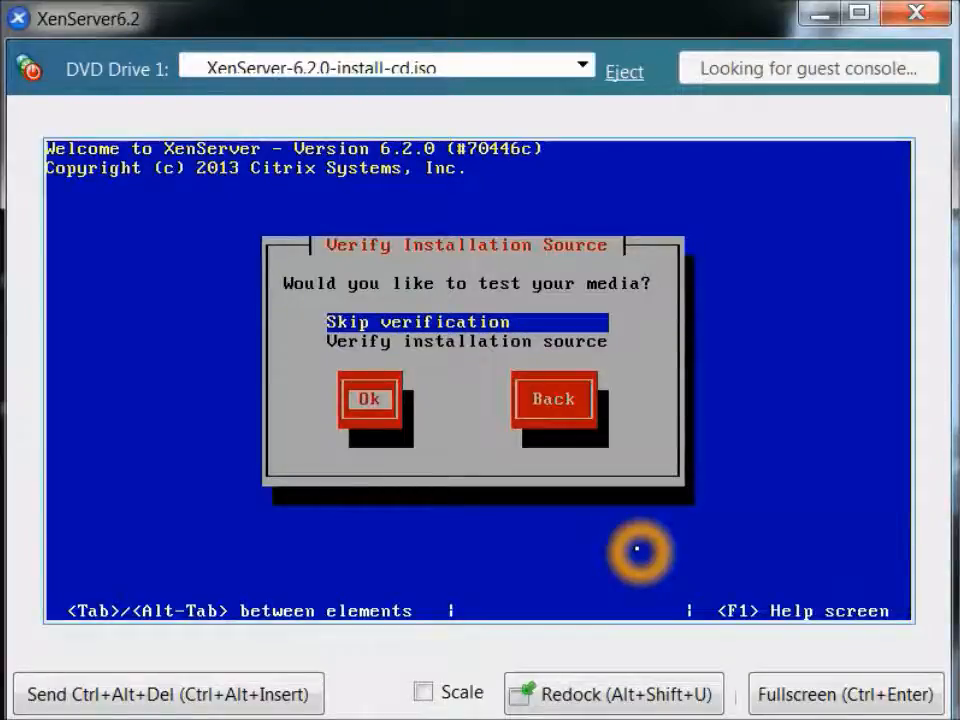
pyautogui.press('Return')
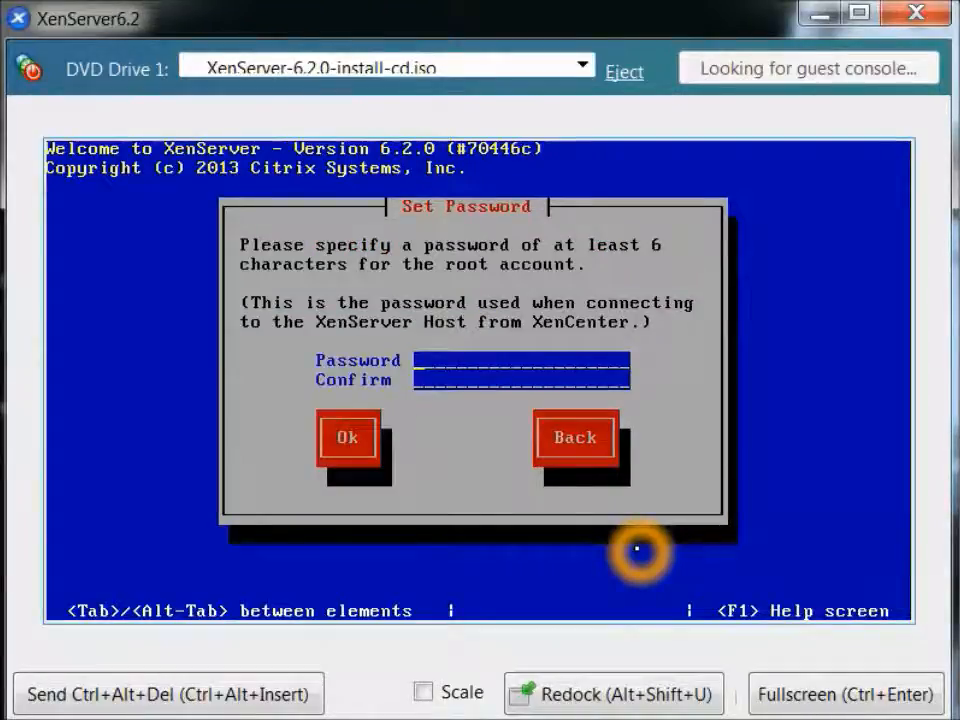
# Enter and confirm the root account password, and accept it.
pyautogui.write('********')
pyautogui.press('Tab')
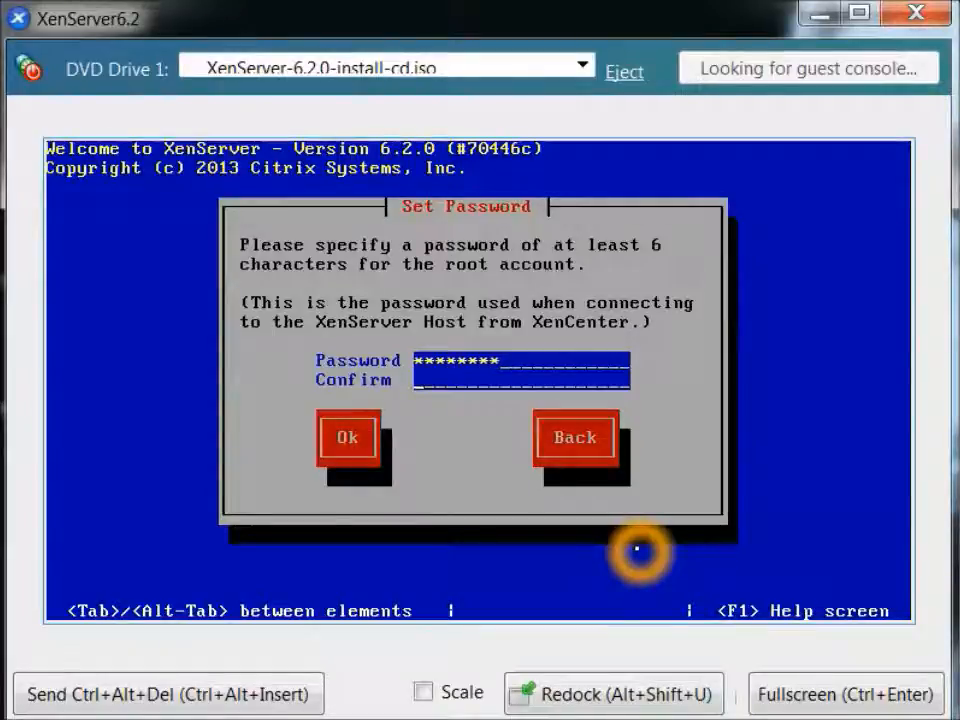
pyautogui.write('*******')
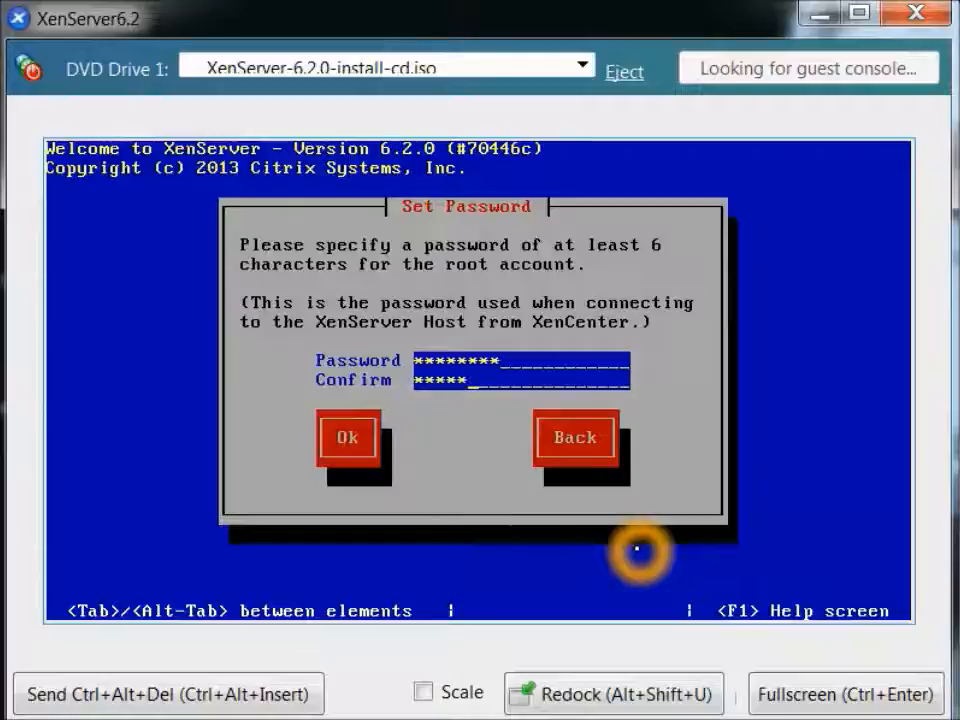
pyautogui.write('*')
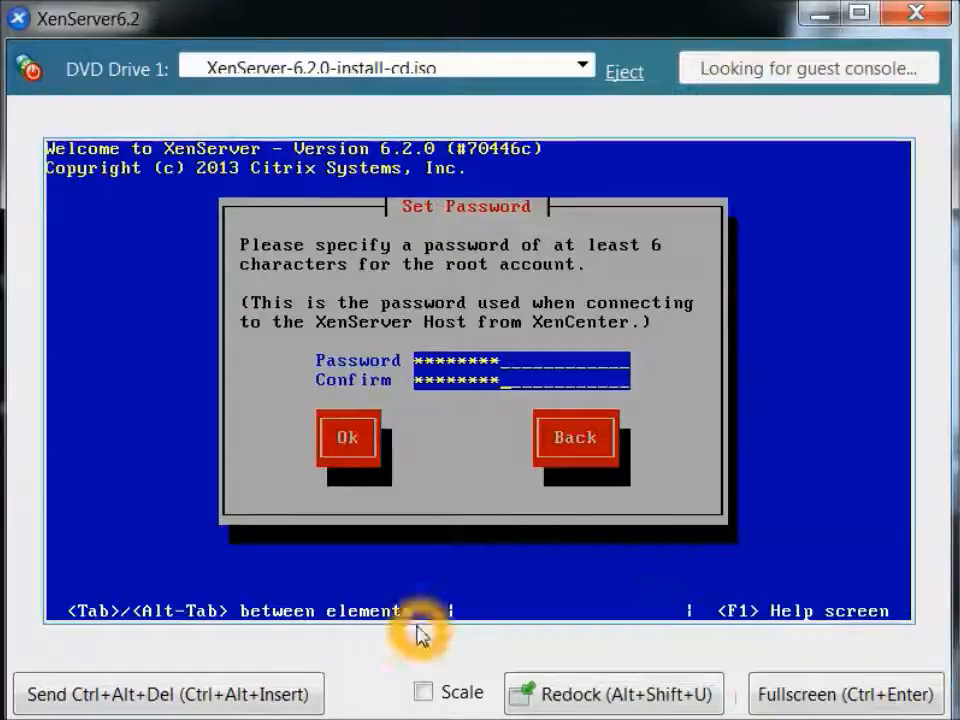
pyautogui.press('Tab')
pyautogui.press('Return')
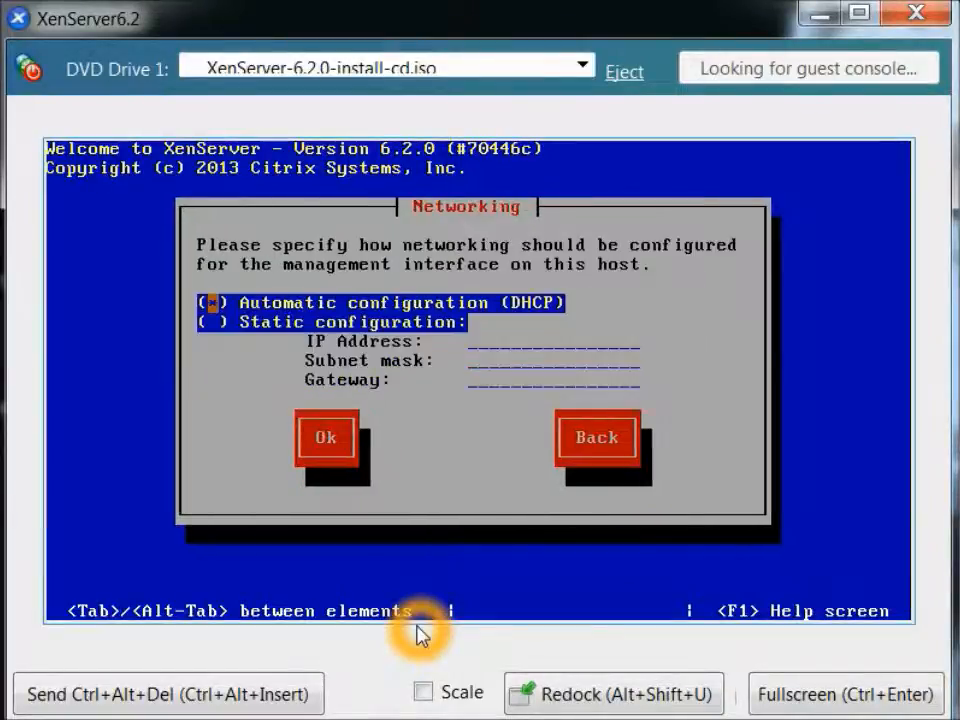
# Accept DHCP for the management interface and DNS, with the manually specified hostname mb1prdinfxen001.
pyautogui.press('Tab')
pyautogui.press('Tab')
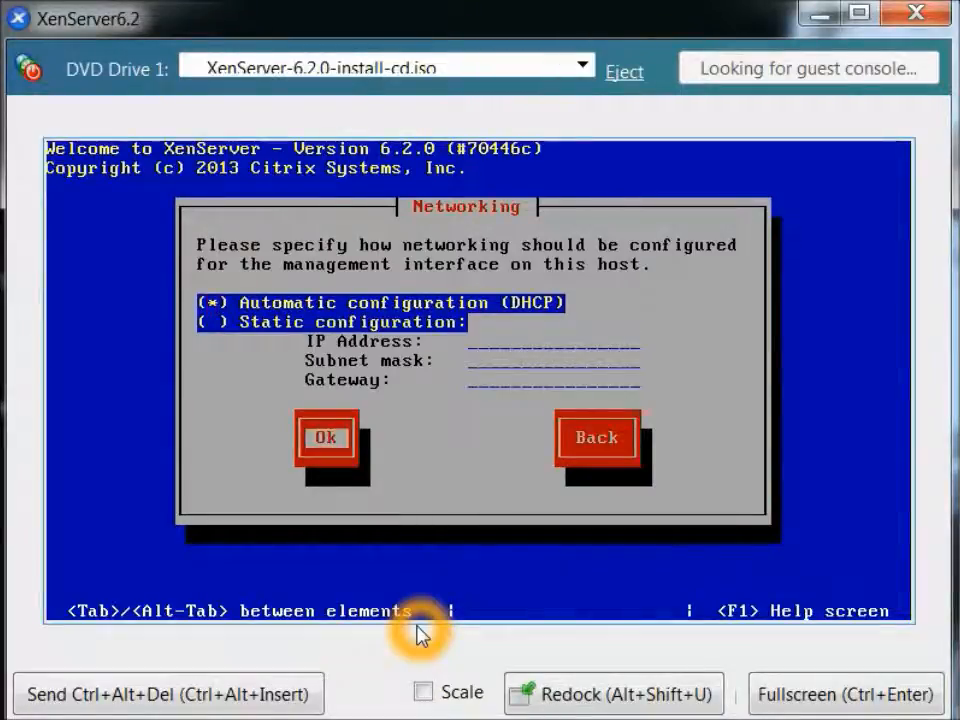
pyautogui.press('Return')
pyautogui.press('Tab')
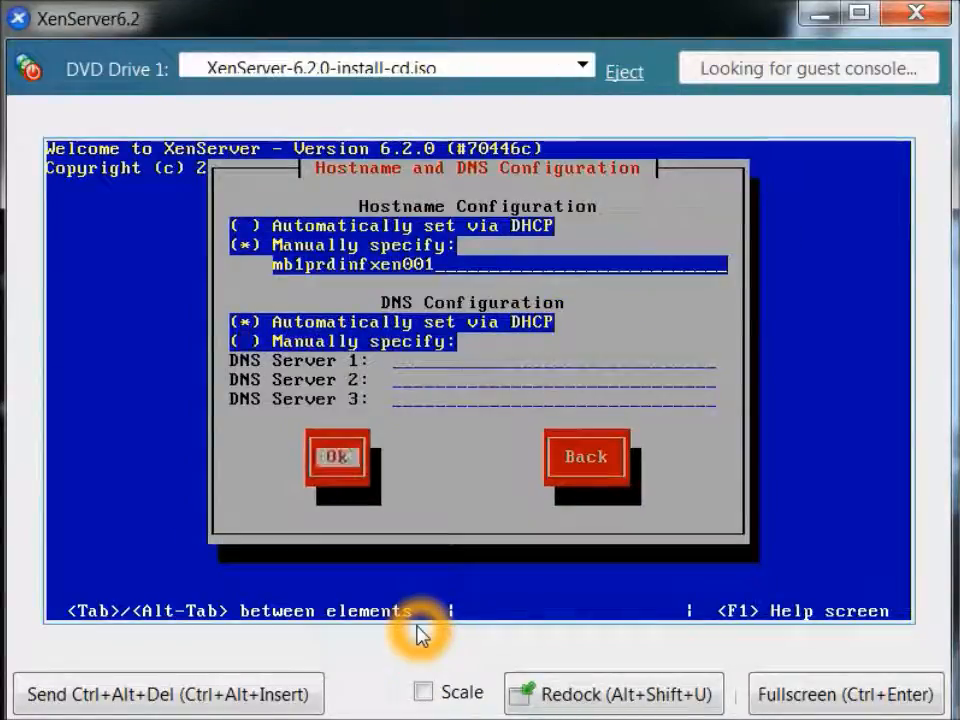
pyautogui.press('Return')
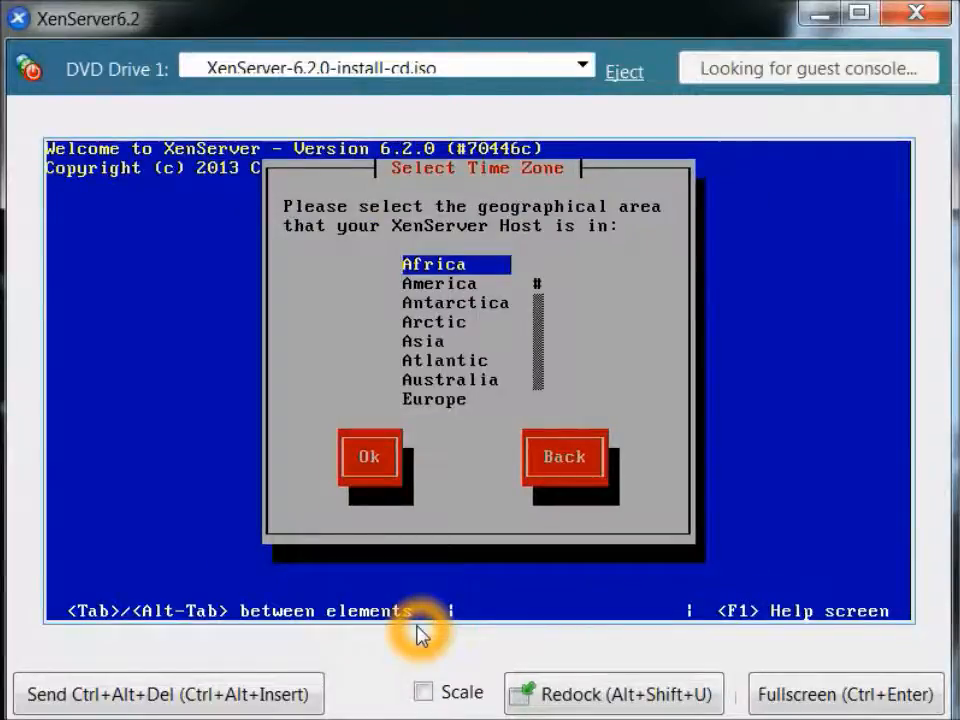
# Set the host's time zone to America, New York.
pyautogui.press('Down')
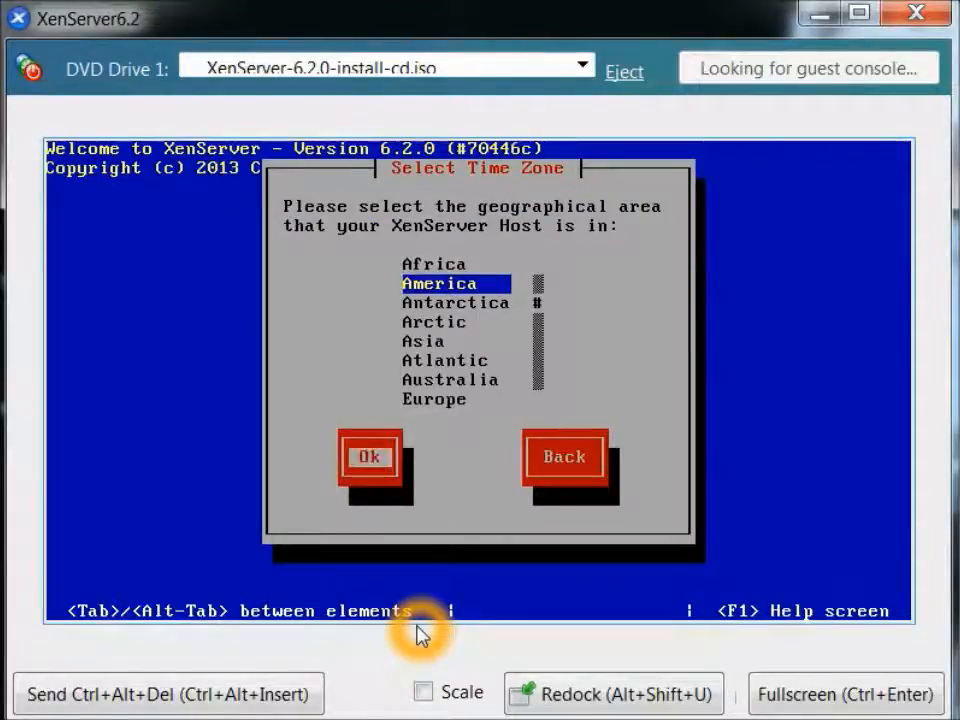
pyautogui.press('Return')
pyautogui.press('Down')
pyautogui.press('Down')
pyautogui.press('Down')
pyautogui.press('Down')
pyautogui.press('Down')
pyautogui.press('Down')
pyautogui.press('Down')
pyautogui.press('Down')
pyautogui.press('Down')
pyautogui.press('Down')
pyautogui.press('Down')
pyautogui.press('Down')
pyautogui.press('Down')
pyautogui.press('Down')
pyautogui.press('Down')
pyautogui.press('Down')
pyautogui.press('Down')
pyautogui.press('Down')
pyautogui.press('Down')
pyautogui.press('Down')
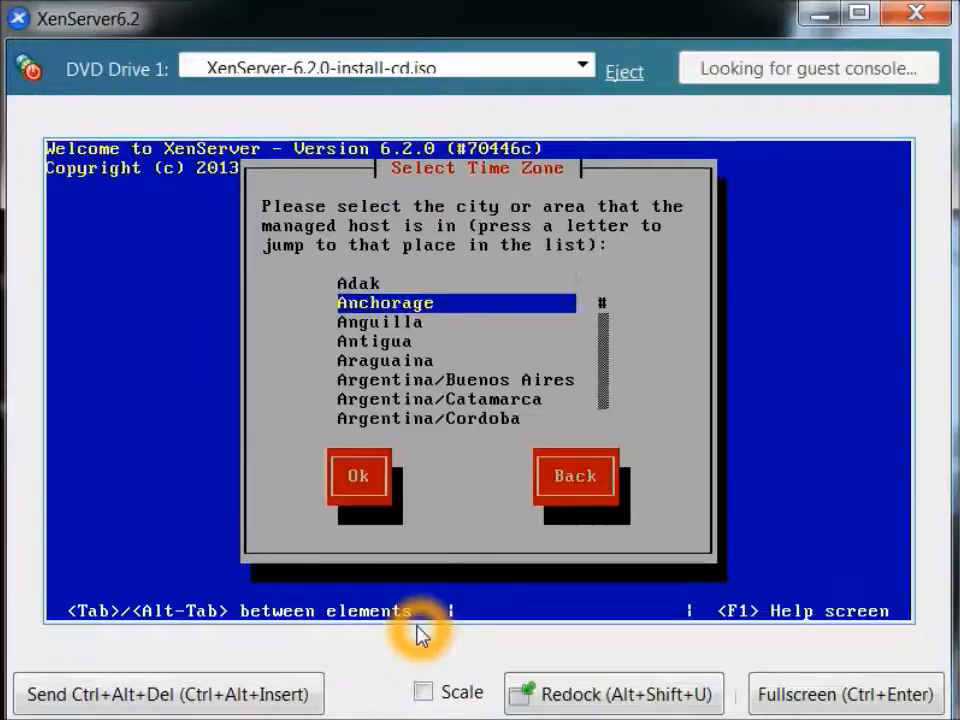
pyautogui.press('n')
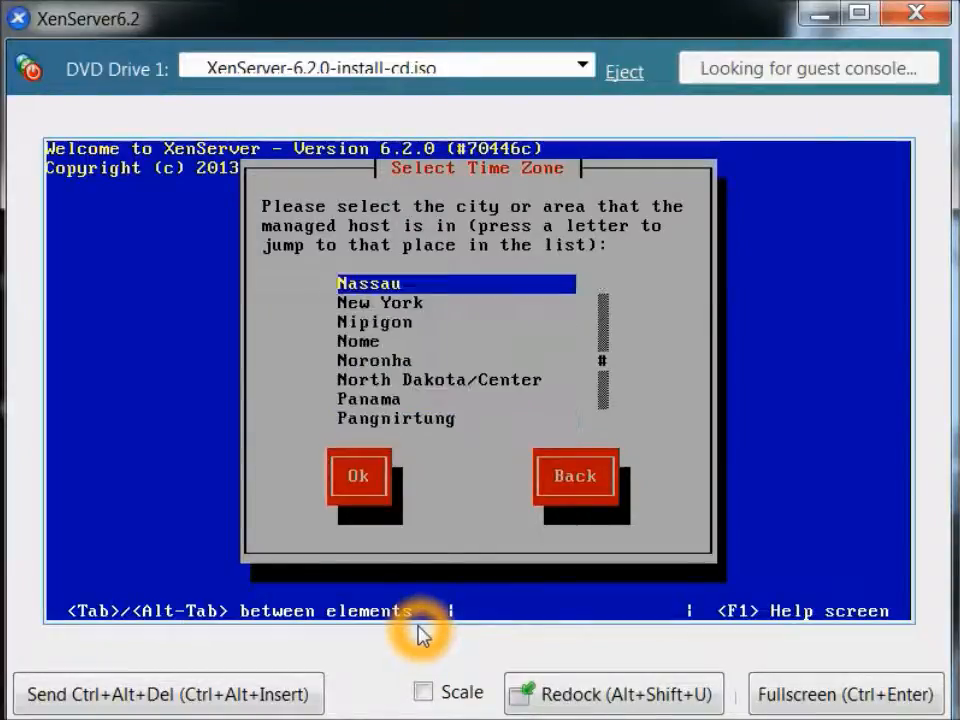
pyautogui.press('Down')
pyautogui.press('Return')
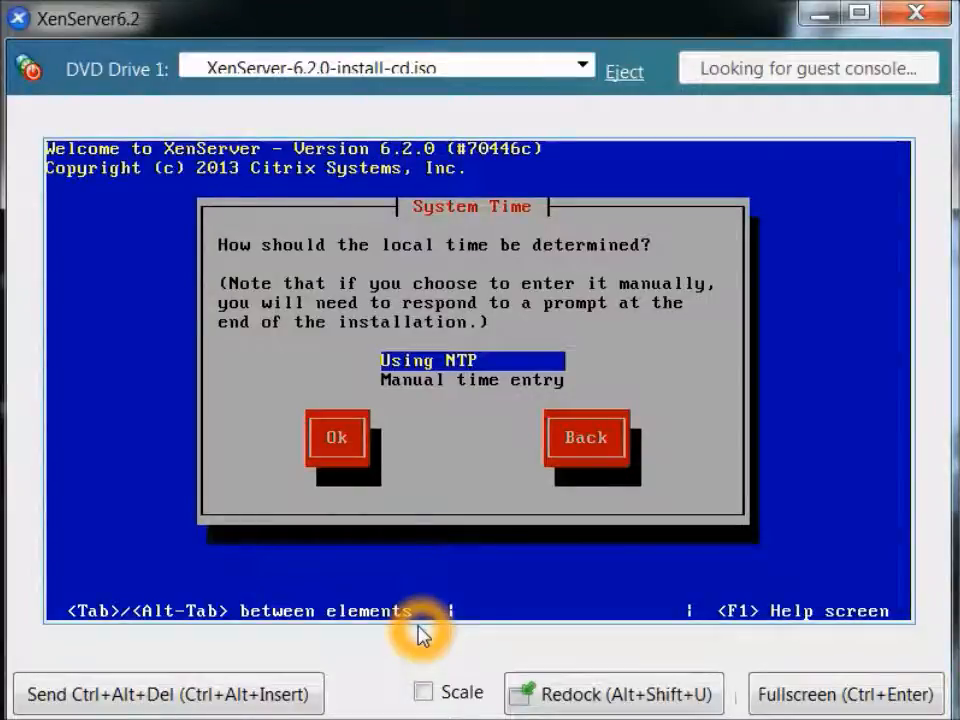
# Choose Manual time entry for the system time and confirm the XenServer installation on disk sda.
pyautogui.press('Down')
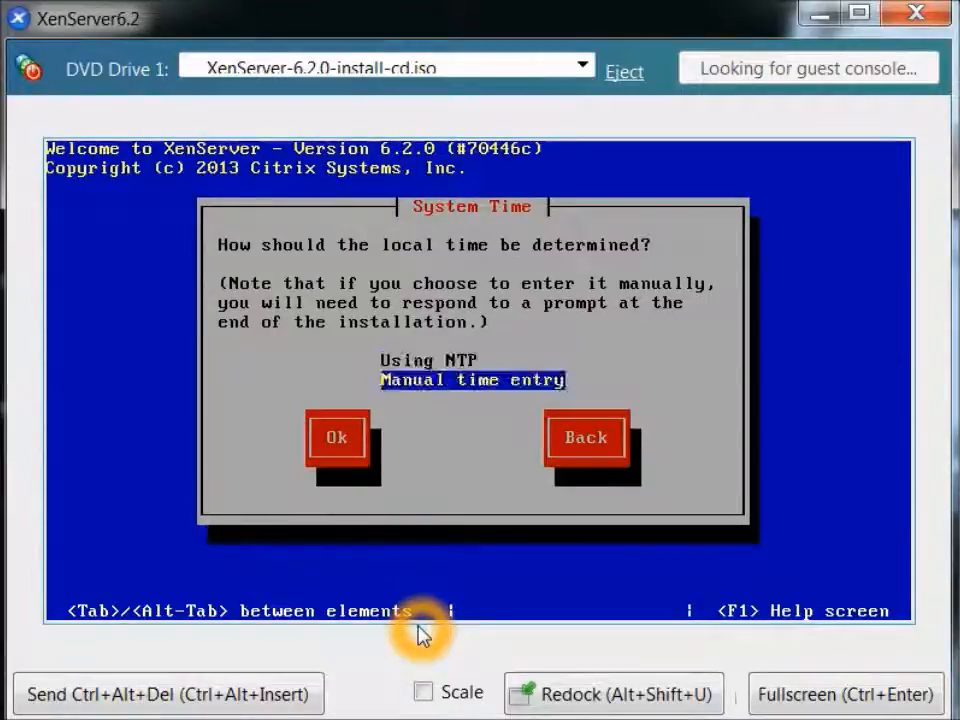
pyautogui.press('Tab')
pyautogui.press('Return')
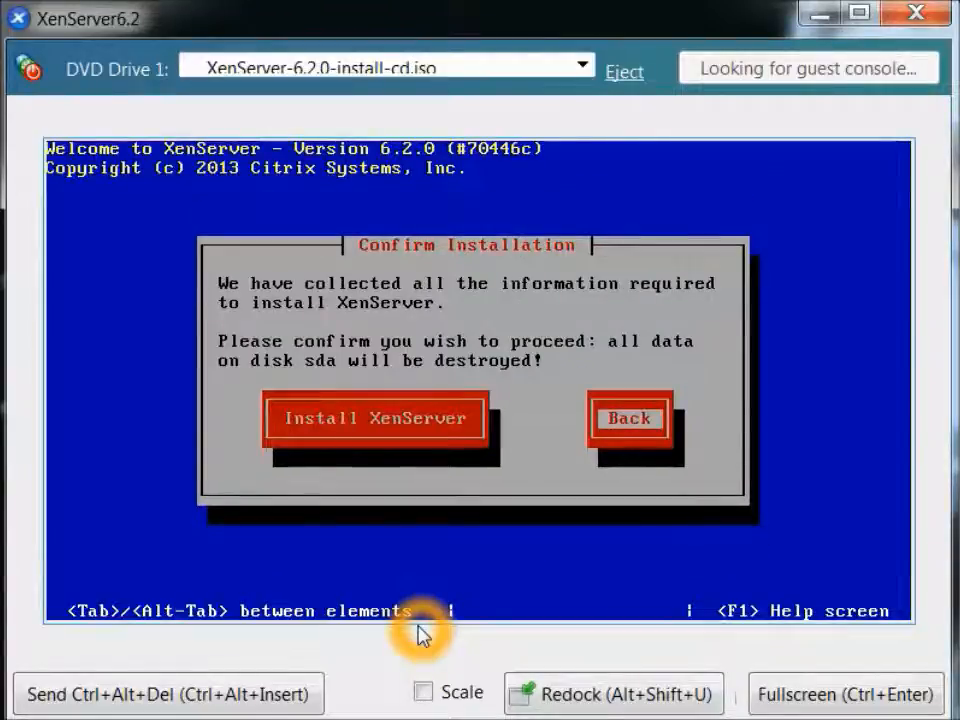
pyautogui.press('Tab')
pyautogui.press('Return')
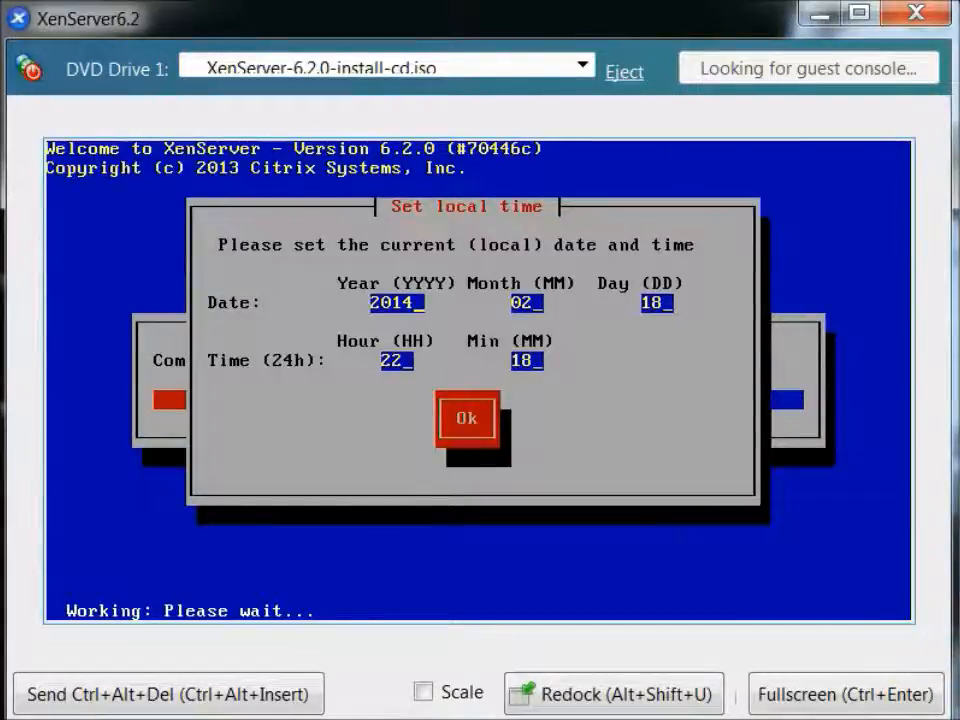
# Accept the local date 2014-02-18 and time 22:18, and reboot the host to finish the installation.
pyautogui.press('Tab')
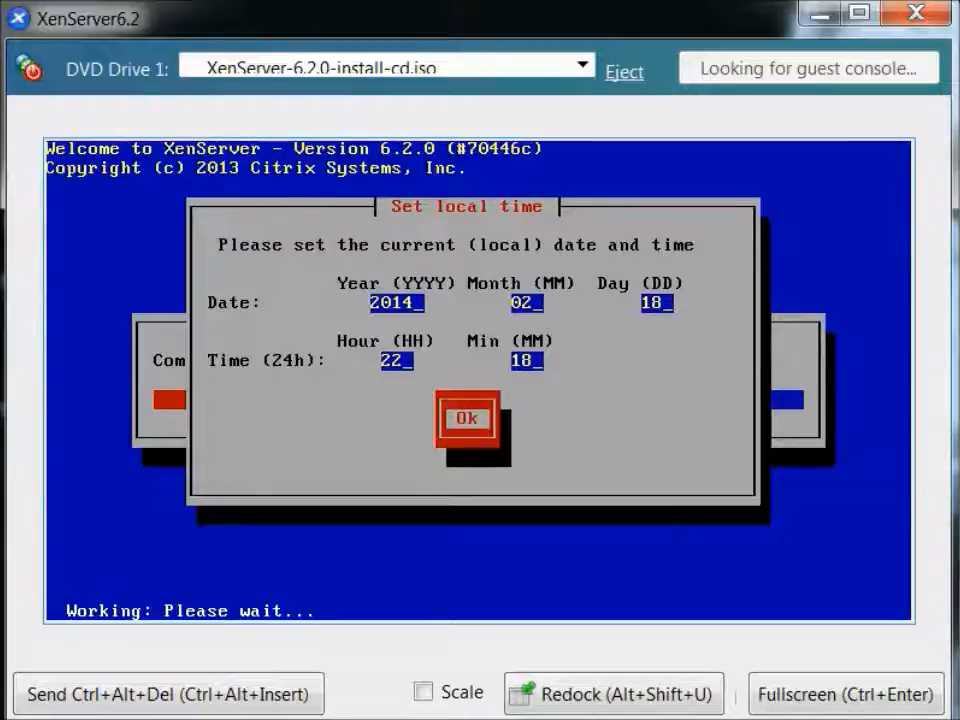
pyautogui.press('Tab')
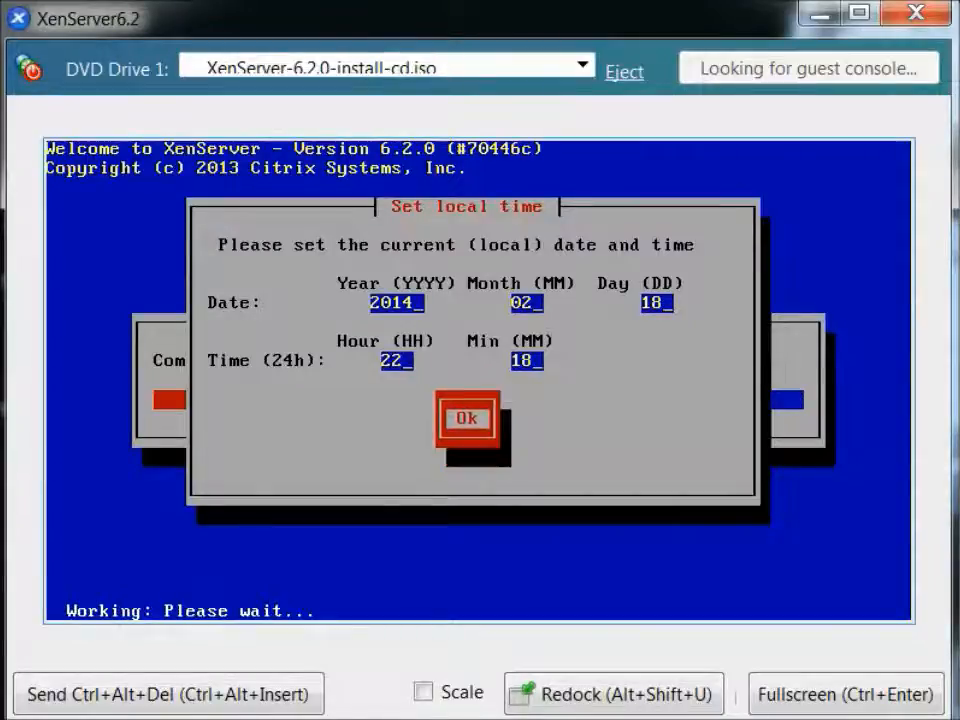
pyautogui.press('Return')
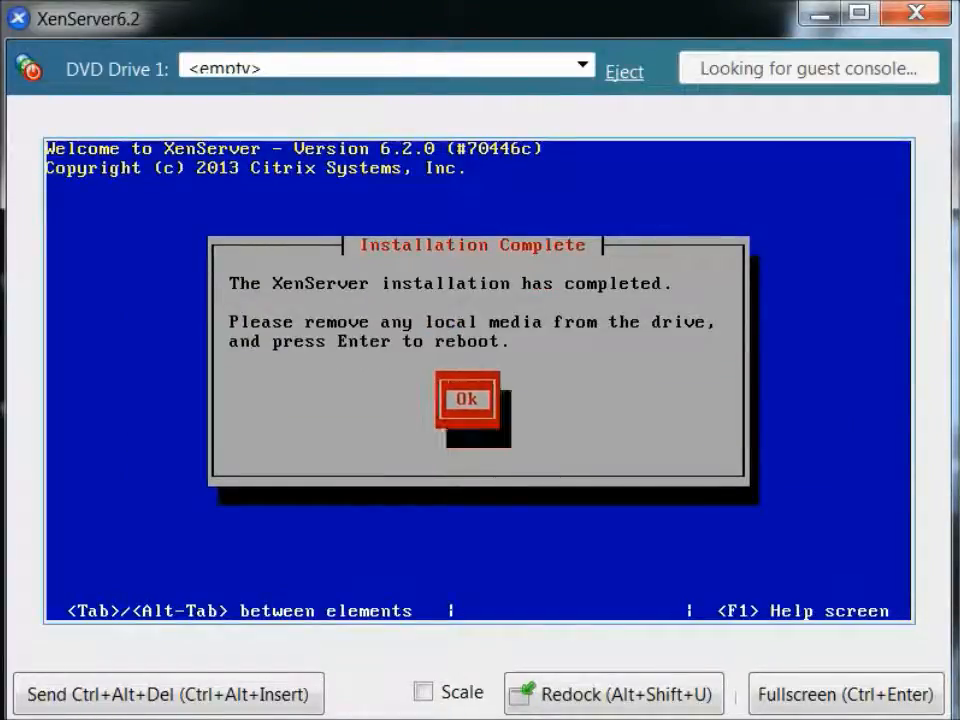
pyautogui.press('Return')
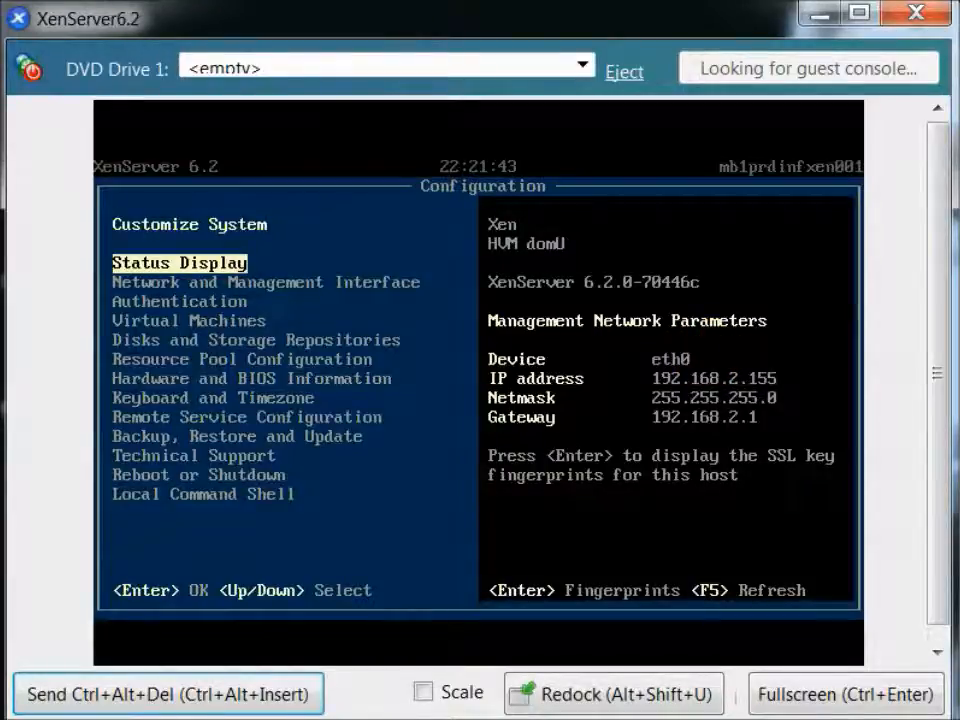
pyautogui.press('super')
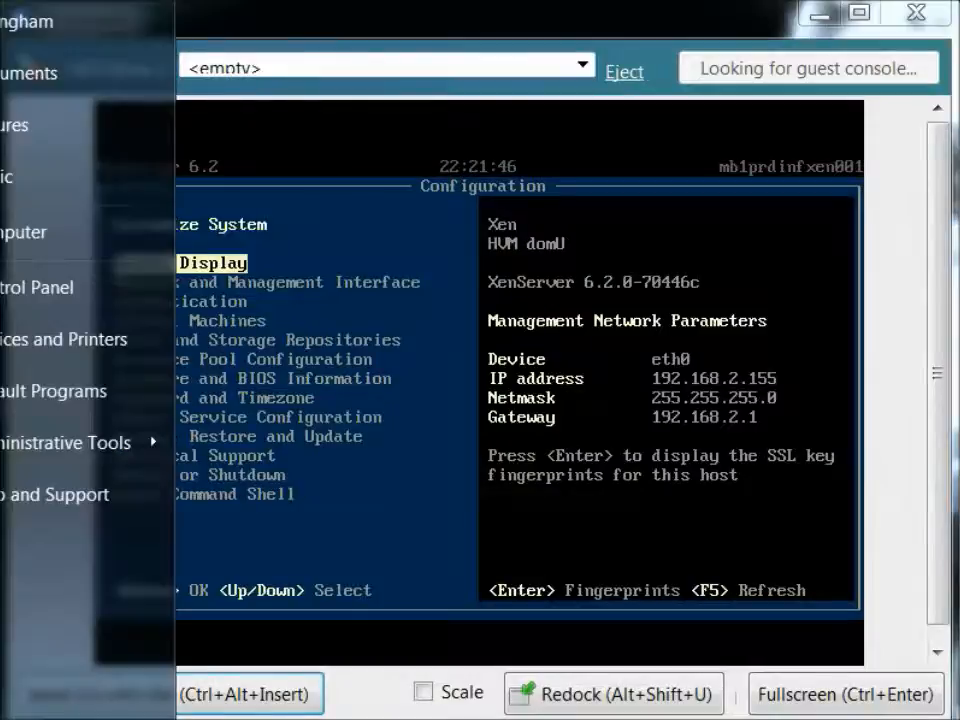
pyautogui.press('Escape')
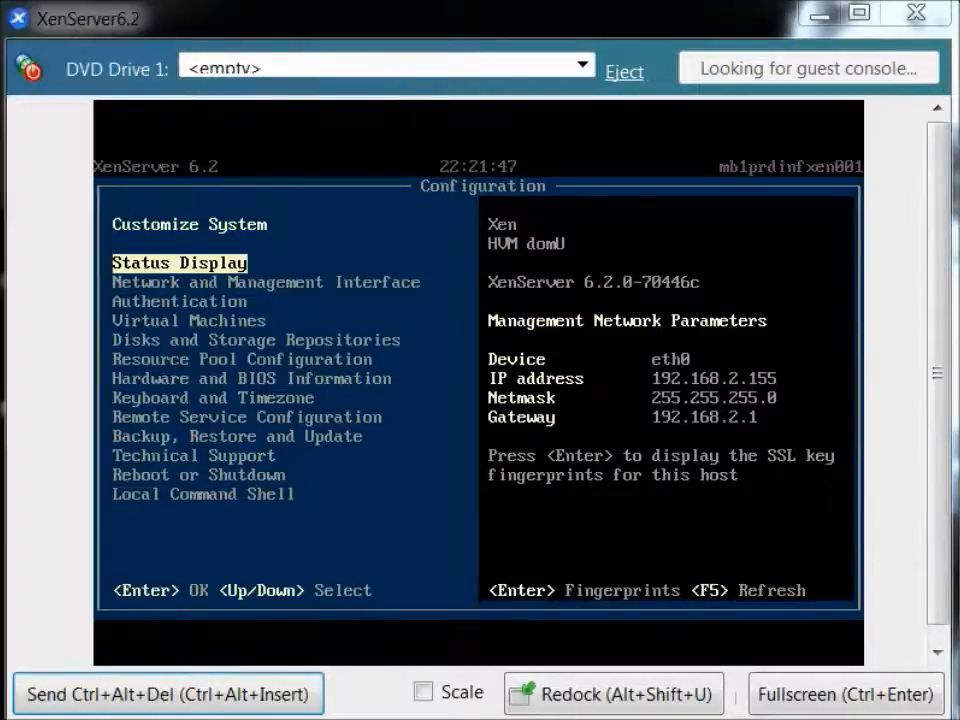
# Switch to the main XenCenter window and collapse the mb1prpinf001 pool in the resource tree.
pyautogui.click(467, 25)
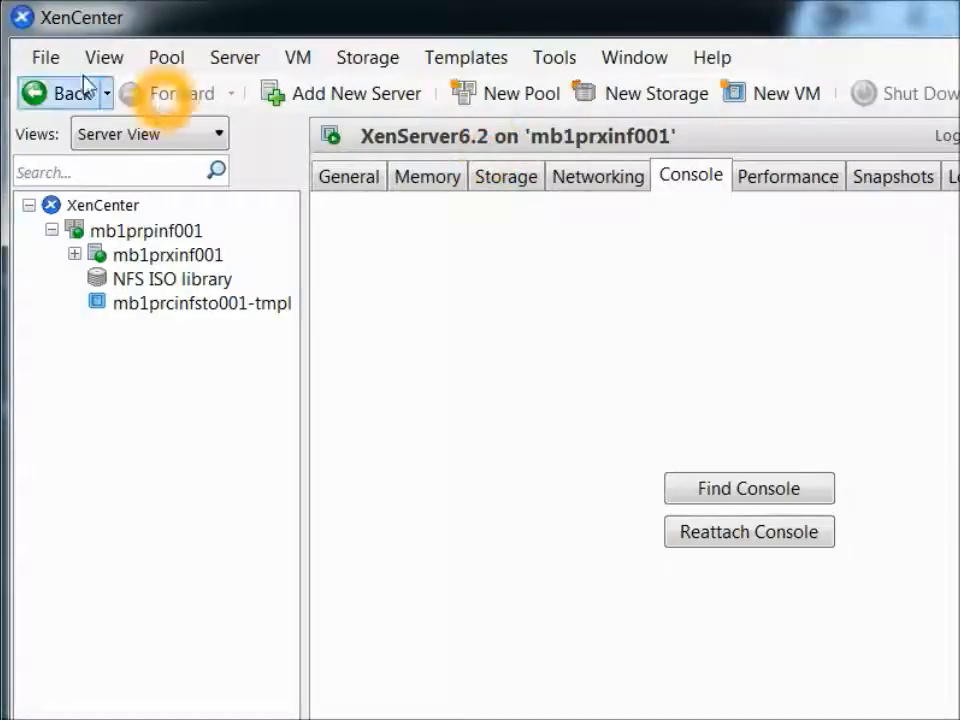
pyautogui.click(236, 57)
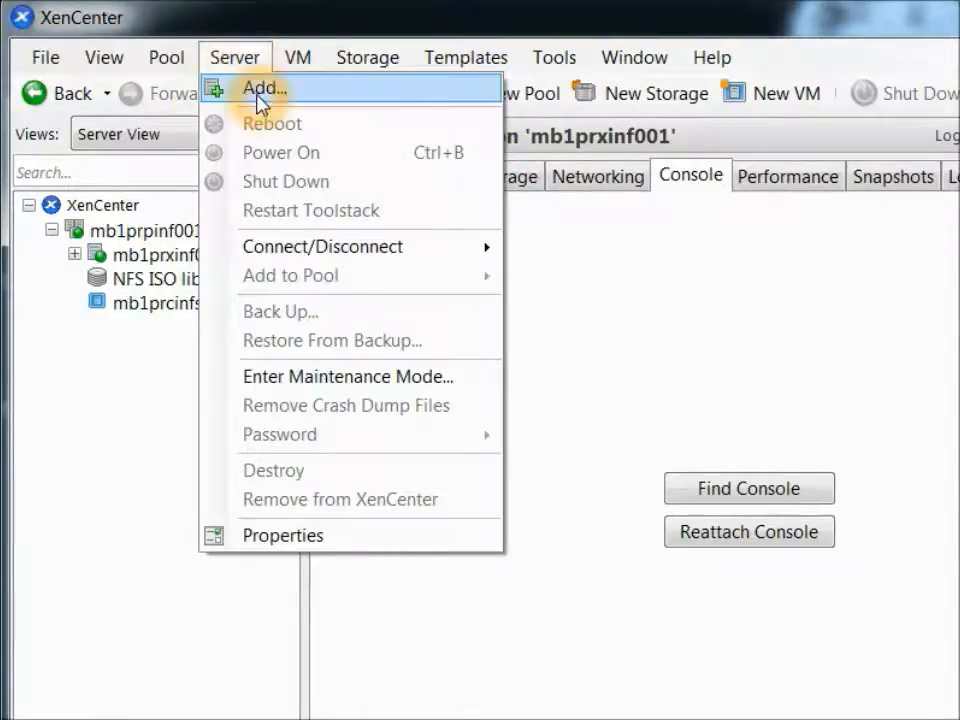
pyautogui.click(255, 88)
pyautogui.moveTo(311, 22)
pyautogui.mouseDown()
pyautogui.moveTo(336, 711)
pyautogui.moveTo(322, 118)
pyautogui.moveTo(308, 30)
pyautogui.mouseUp()
pyautogui.click(295, 56)
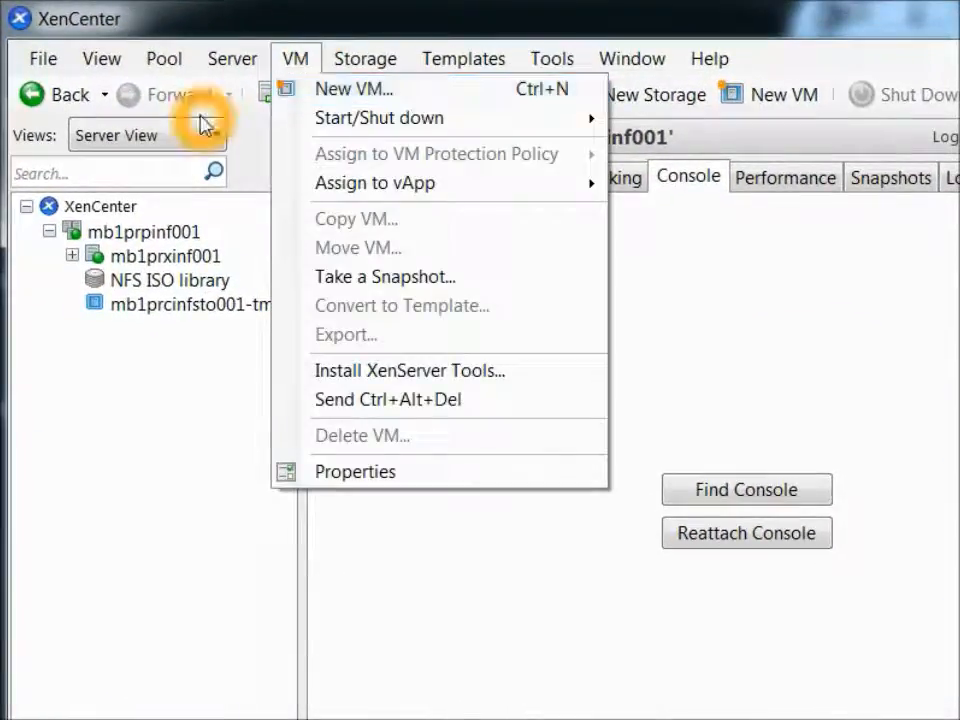
pyautogui.click(125, 370)
pyautogui.click(71, 256)
pyautogui.click(48, 232)
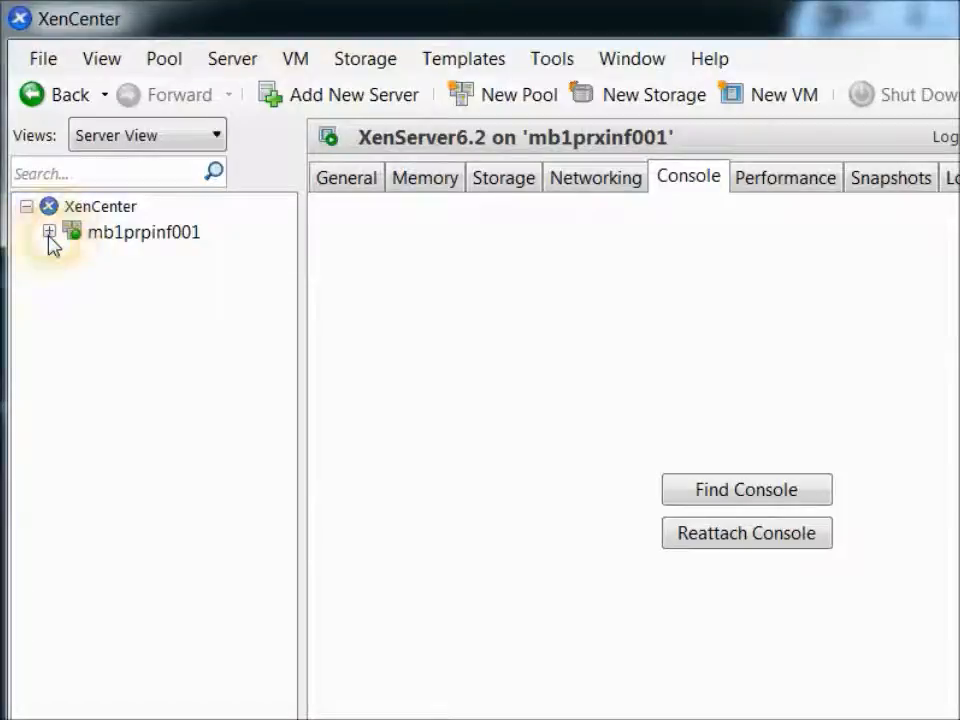
# Start adding a new server and enter 192.168.2.155 as its address.
pyautogui.click(236, 60)
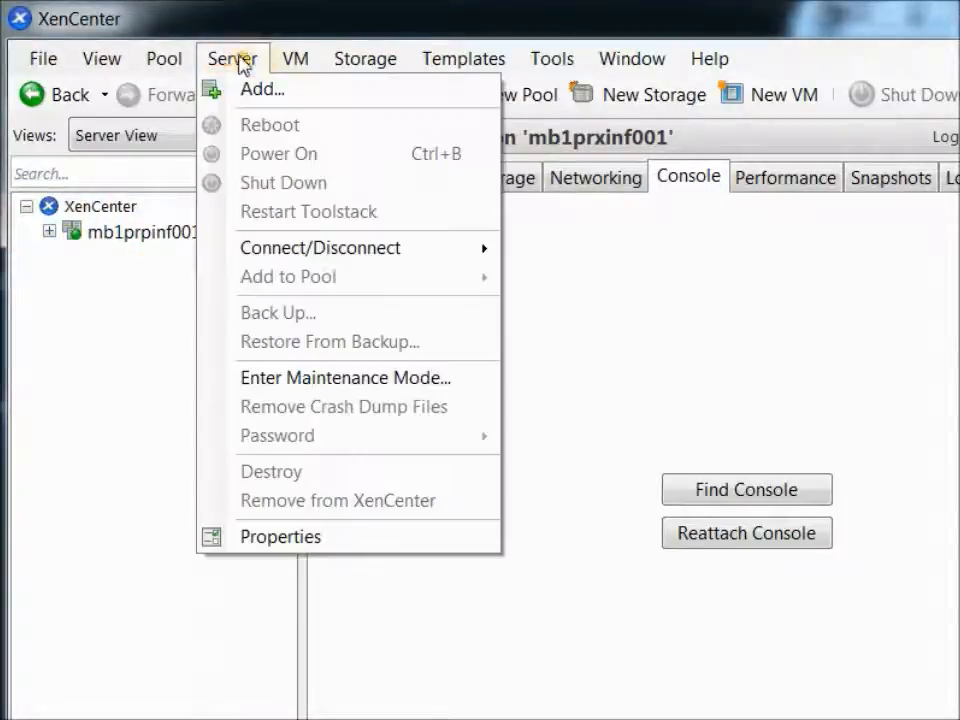
pyautogui.click(253, 89)
pyautogui.click(505, 391)
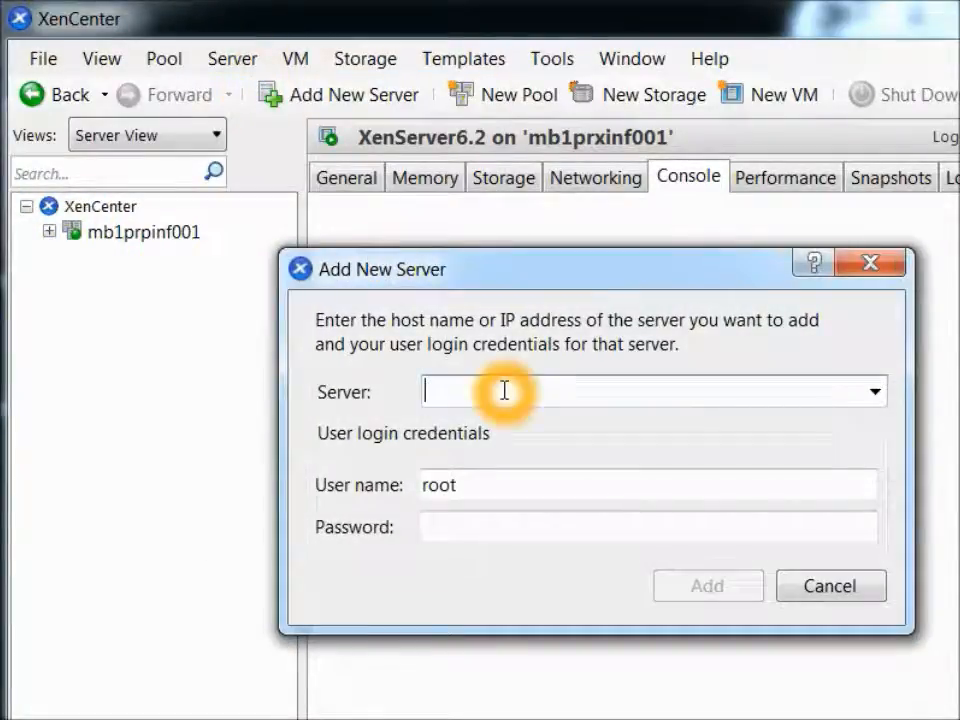
pyautogui.write('192.168.2.15')
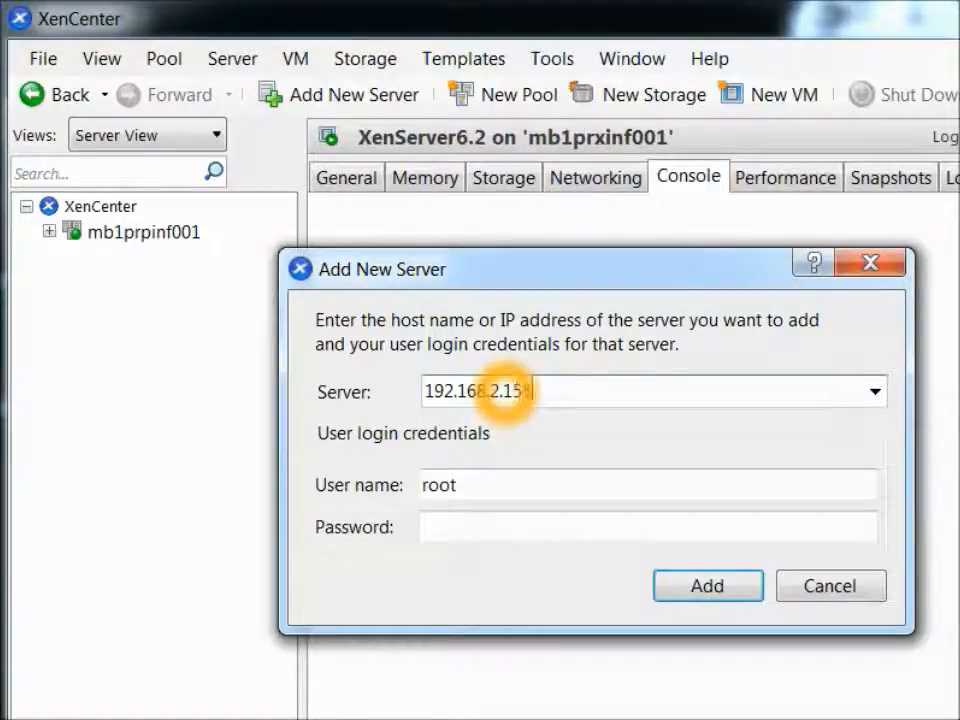
pyautogui.write('5')
# Enter the login password for the root user and add the server to XenCenter.
pyautogui.click(512, 528)
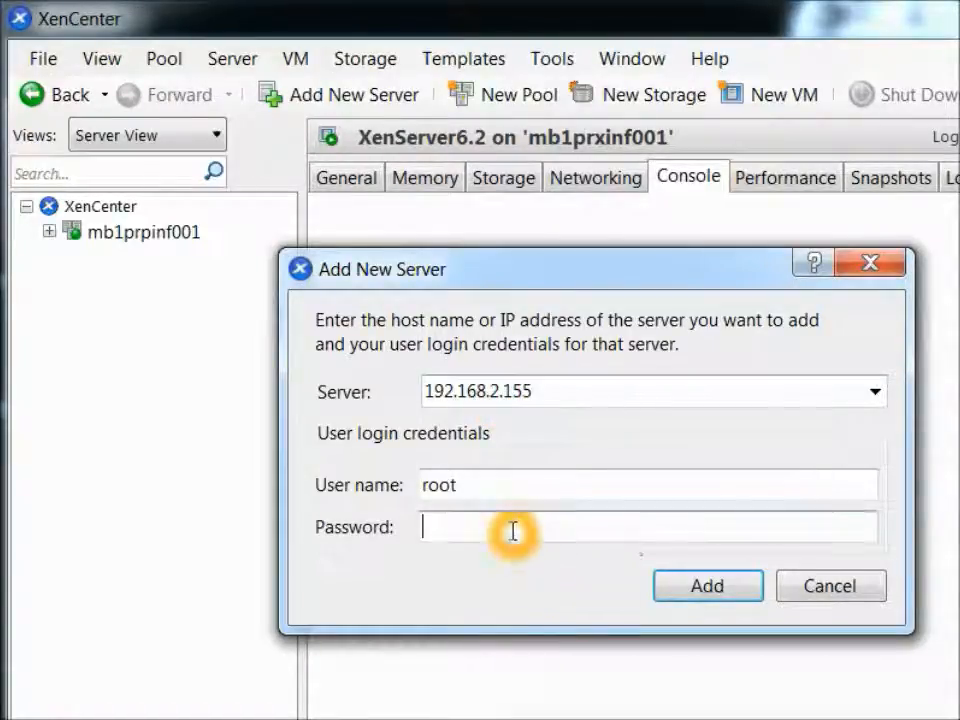
pyautogui.write('******')
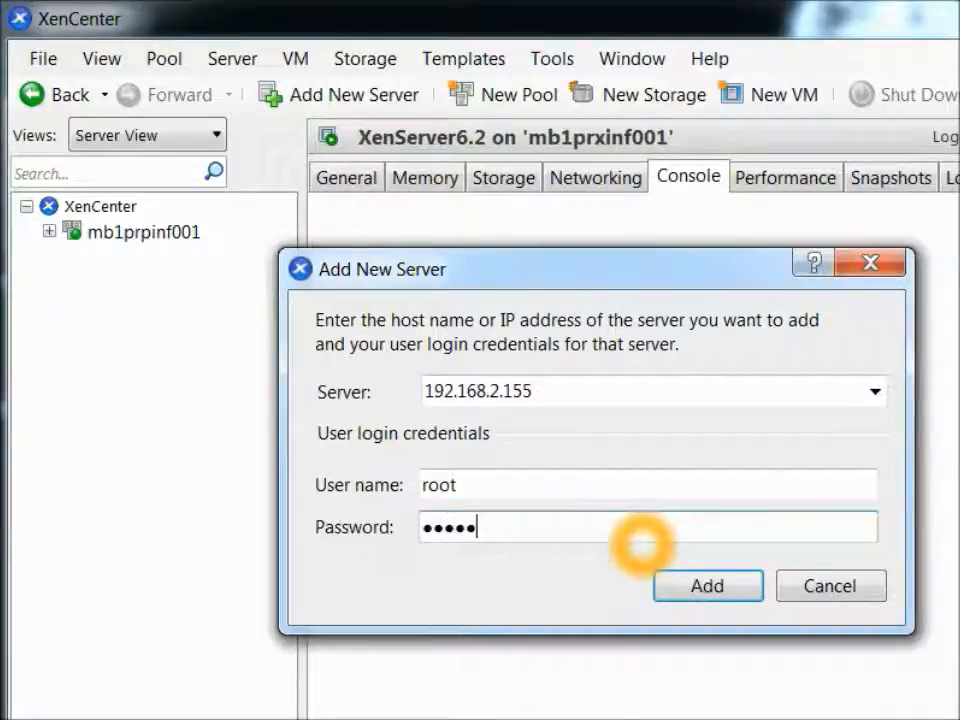
pyautogui.write('*')
pyautogui.press('BackSpace')
pyautogui.press('BackSpace')
pyautogui.press('BackSpace')
pyautogui.press('BackSpace')
pyautogui.press('BackSpace')
pyautogui.press('BackSpace')
pyautogui.press('BackSpace')
pyautogui.write('**')
pyautogui.press('BackSpace')
pyautogui.press('BackSpace')
pyautogui.write('******')
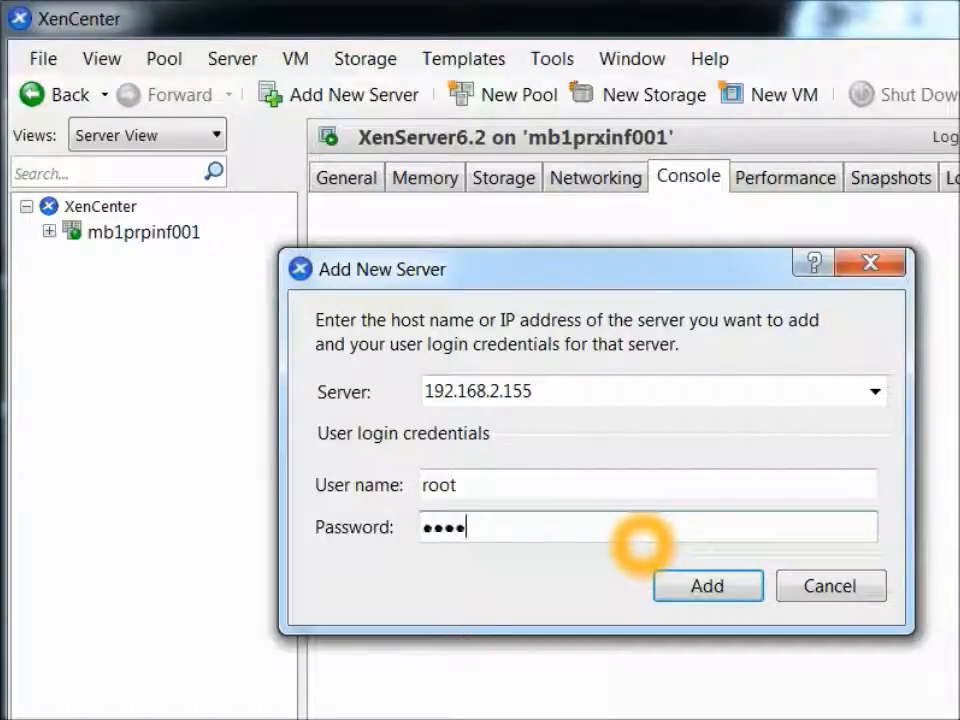
pyautogui.write('**')
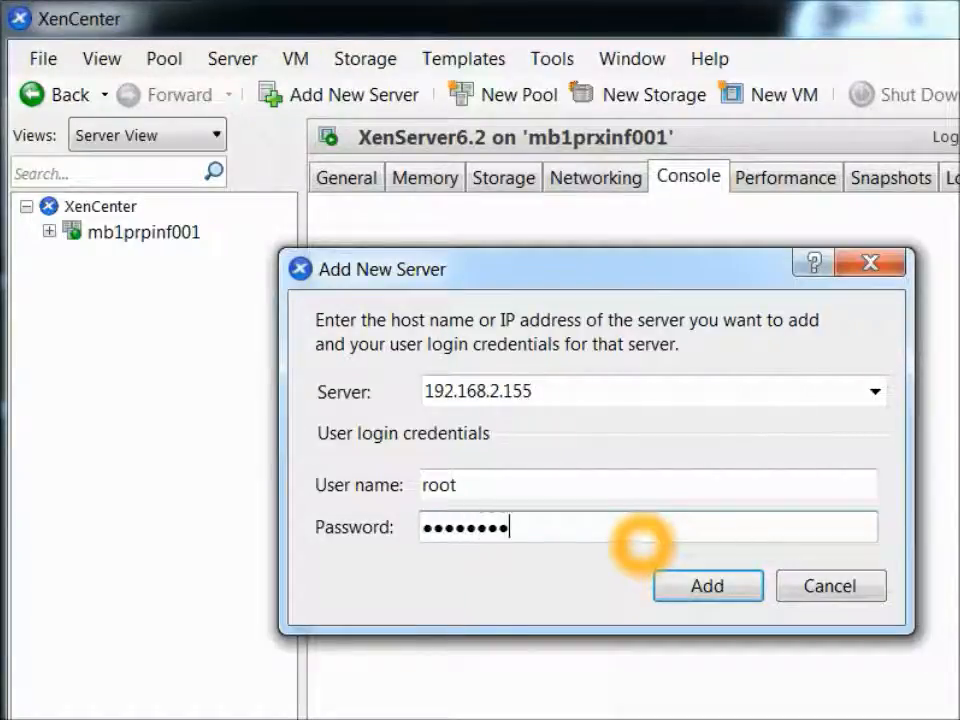
pyautogui.click(708, 596)
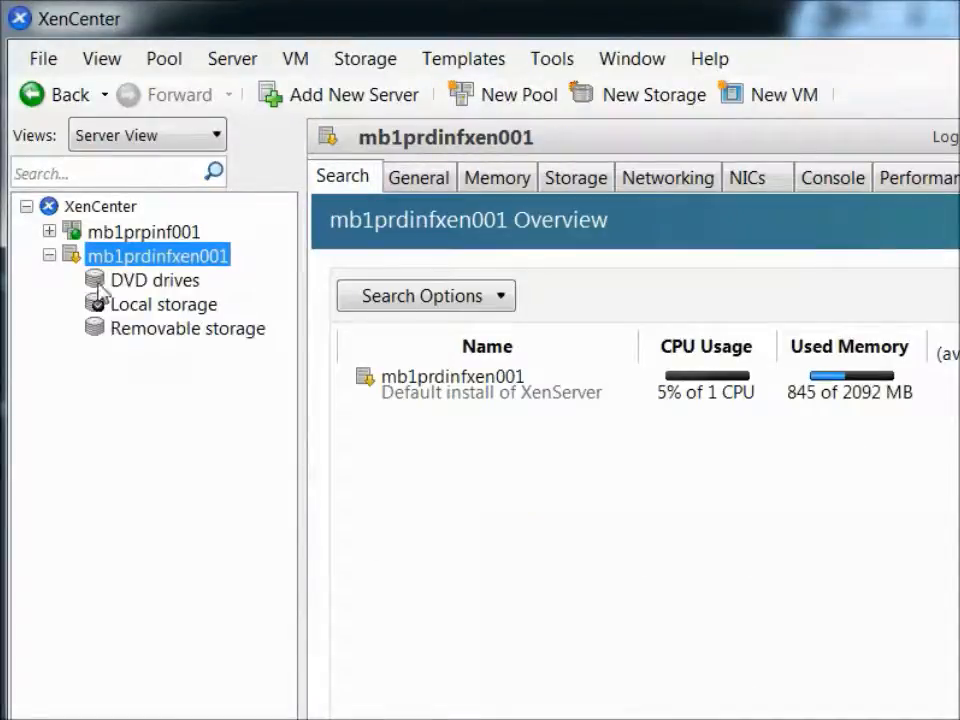
# Review the mb1prdinfxen001 host's overview, general, memory, storage, networking, NIC, console, performance and log information.
pyautogui.click(48, 257)
pyautogui.click(48, 257)
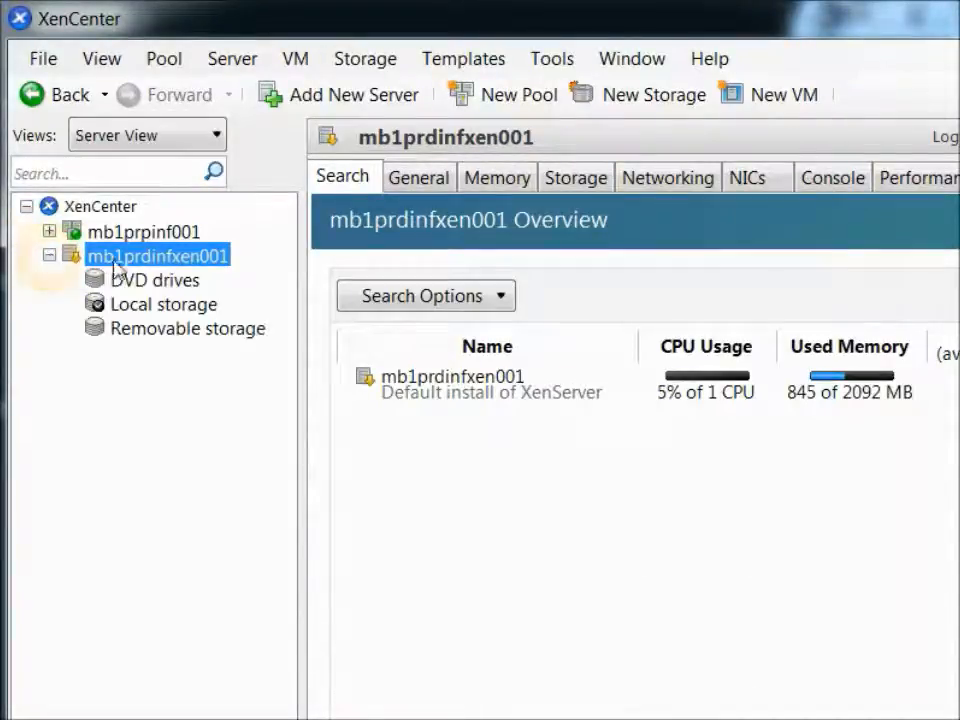
pyautogui.click(466, 388)
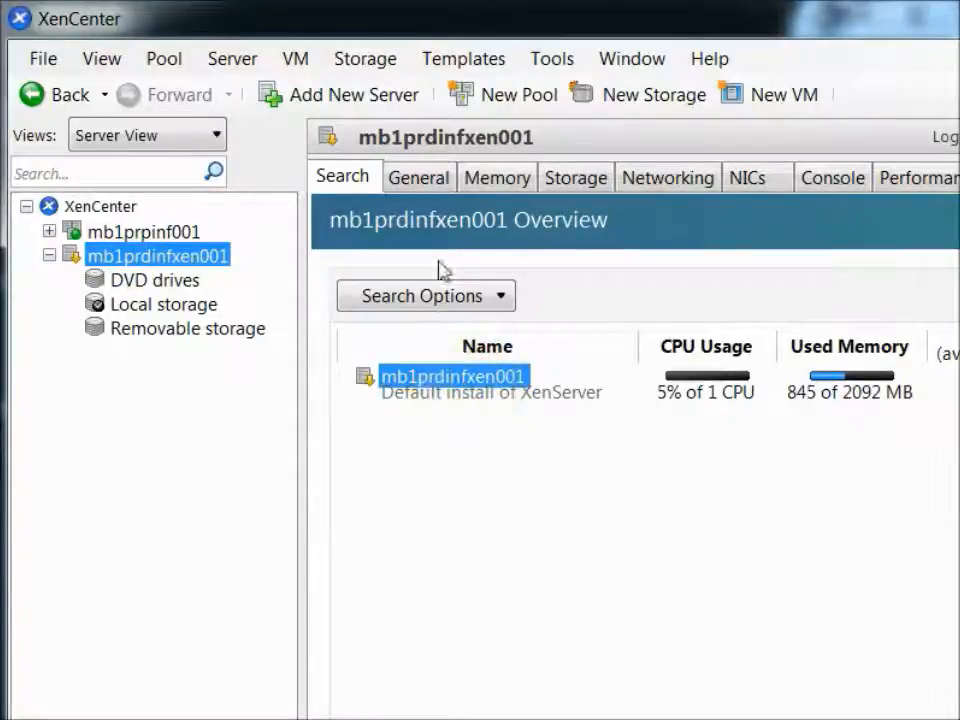
pyautogui.click(418, 178)
pyautogui.click(499, 178)
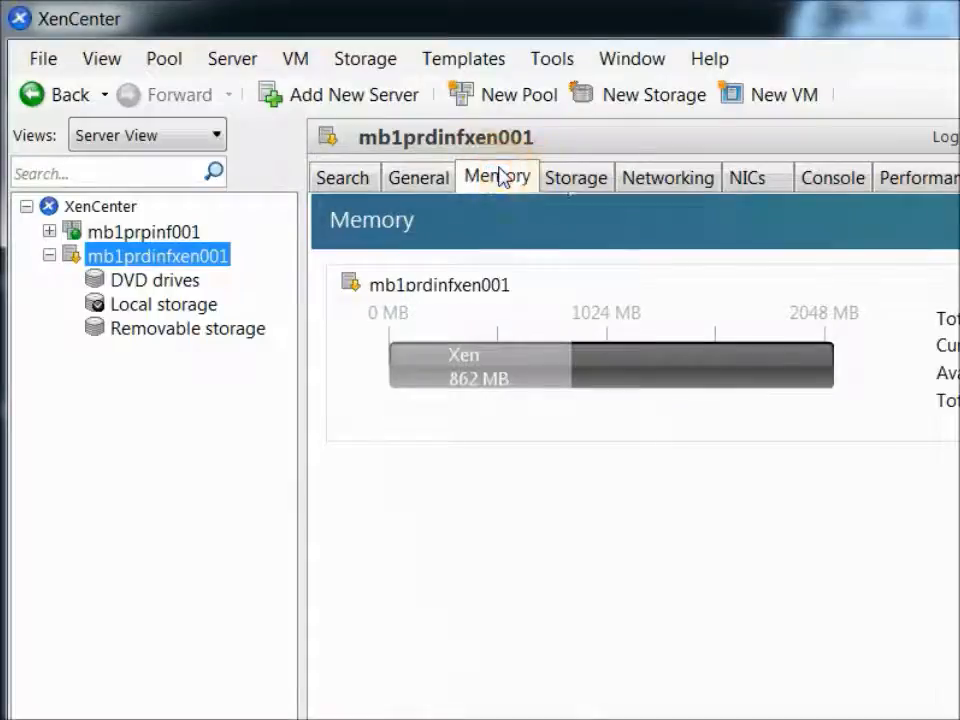
pyautogui.click(580, 186)
pyautogui.click(660, 186)
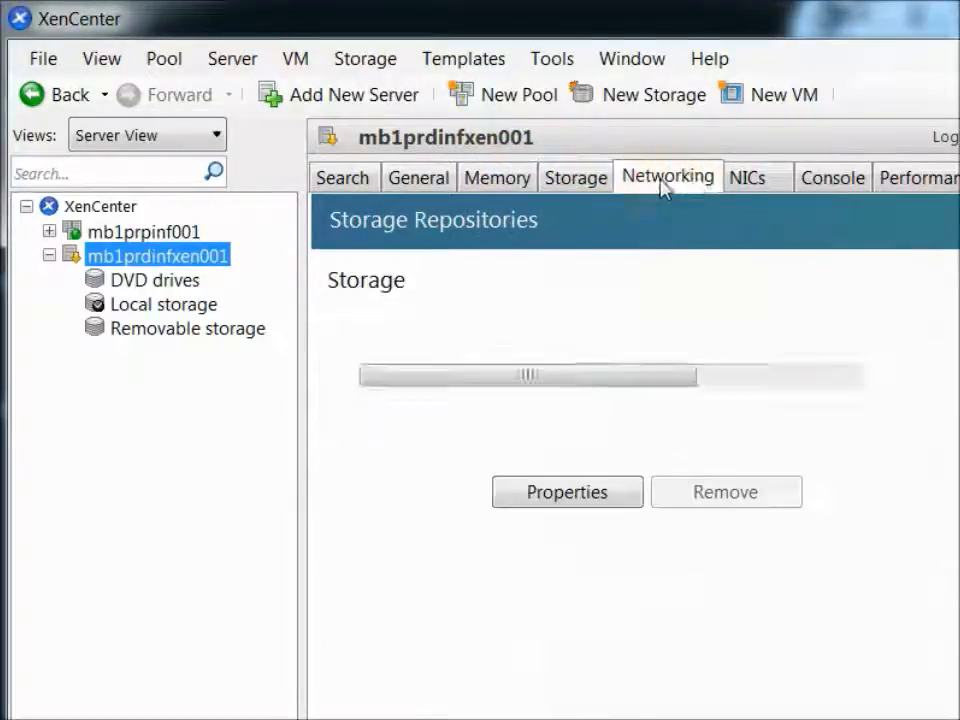
pyautogui.click(752, 182)
pyautogui.click(842, 186)
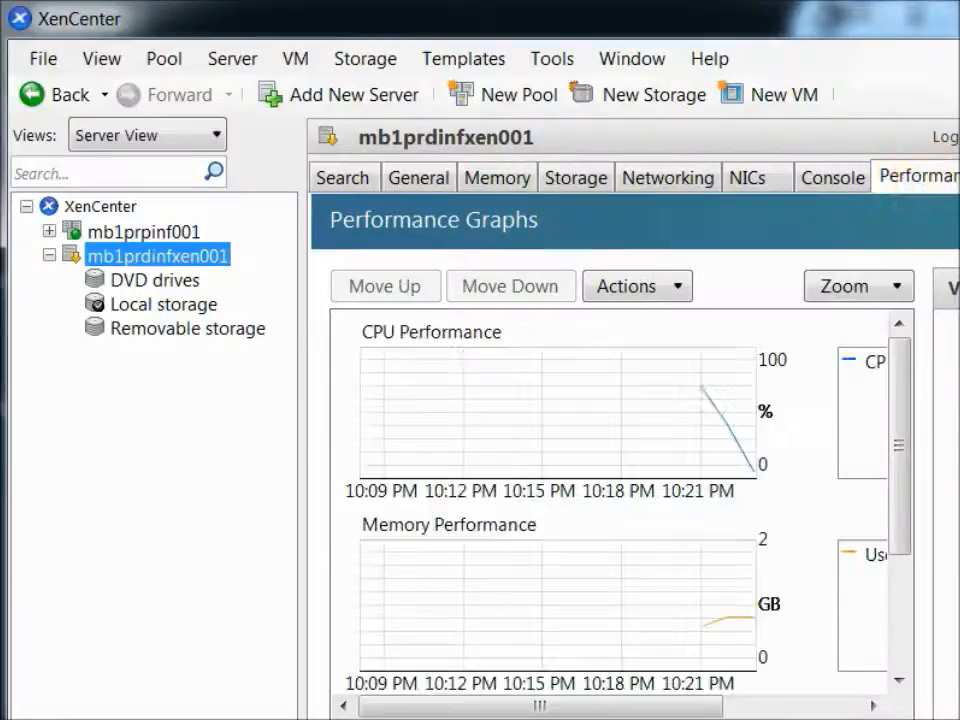
pyautogui.click(958, 180)
pyautogui.click(958, 180)
# Look over the actions available for the mb1prdinfxen001 host without running any.
pyautogui.click(70, 266)
pyautogui.rightClick(70, 260)
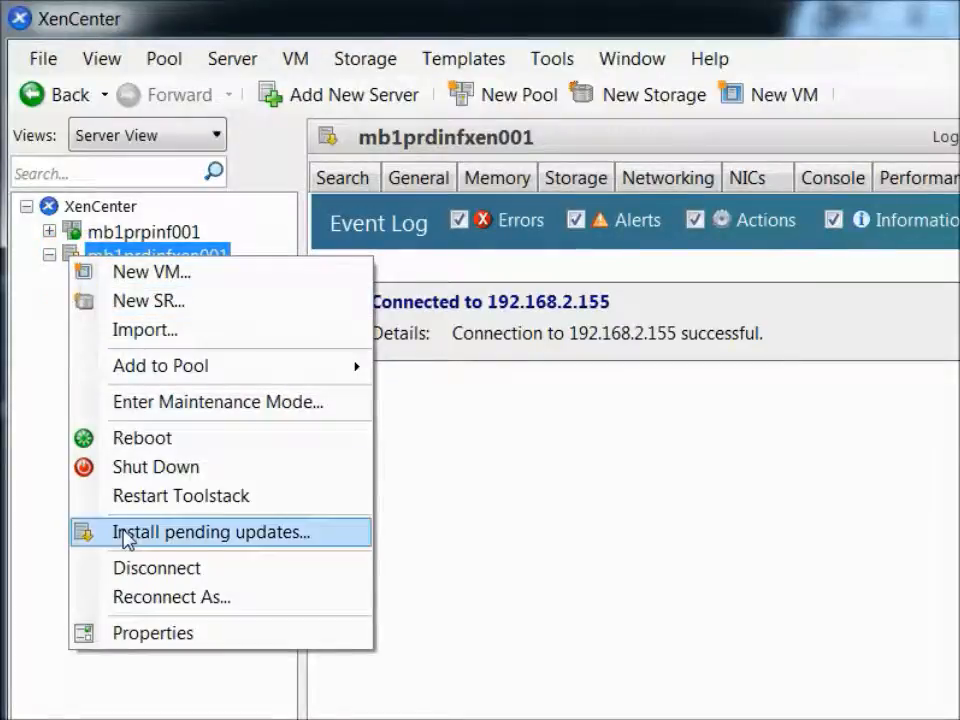
pyautogui.click(197, 694)
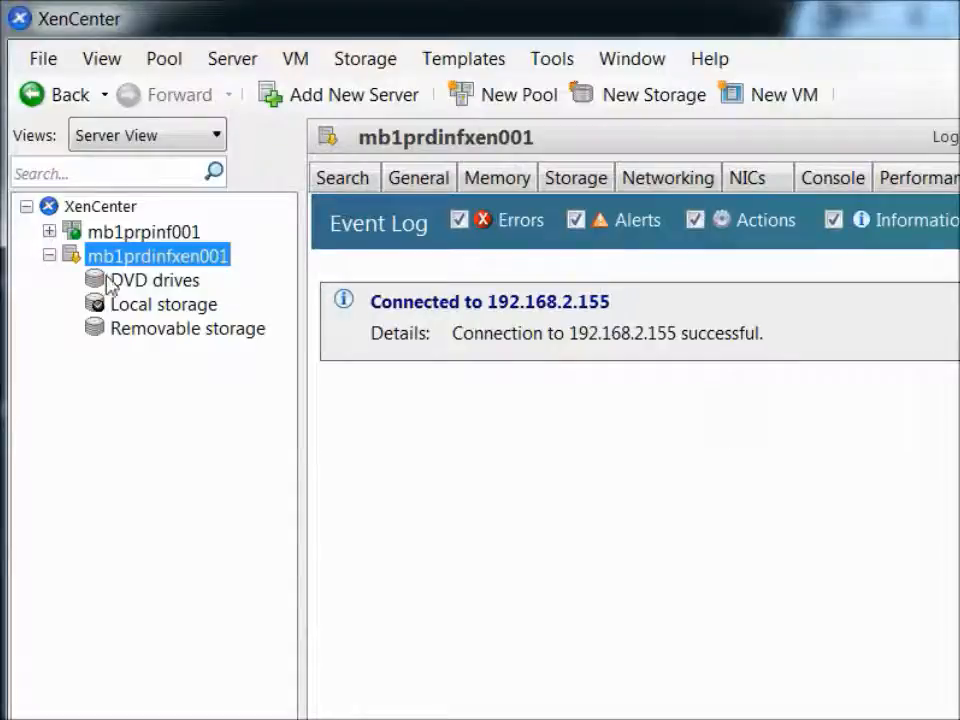
# Inspect the new host's DVD drives, local storage and removable storage, view the mb1prpinf001 pool overview, and return to mb1prdinfxen001.
pyautogui.click(140, 280)
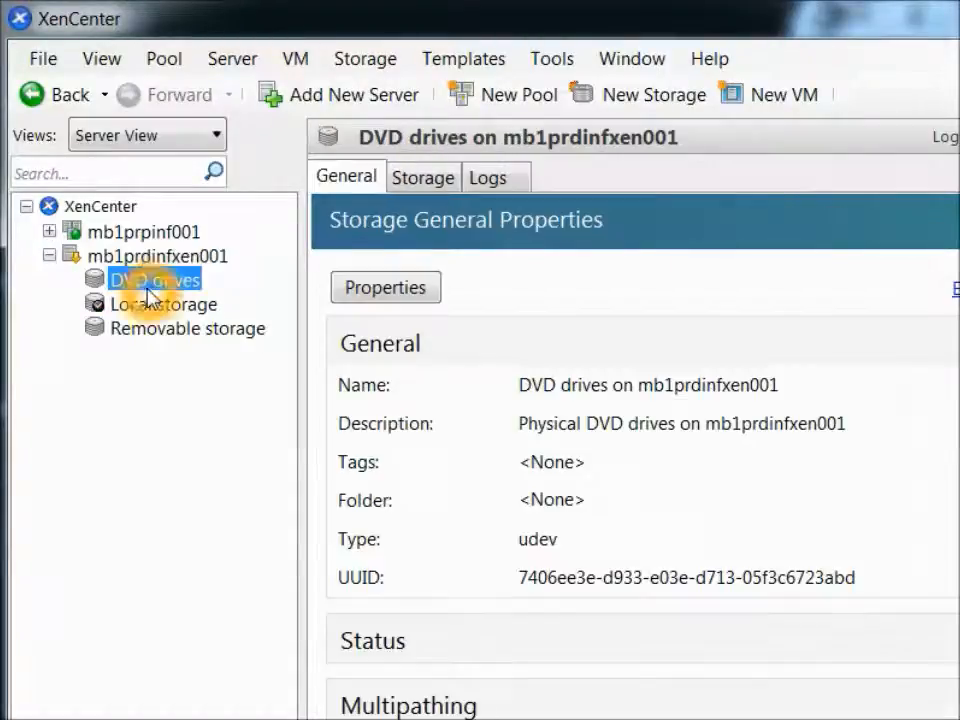
pyautogui.click(145, 304)
pyautogui.click(148, 328)
pyautogui.click(140, 232)
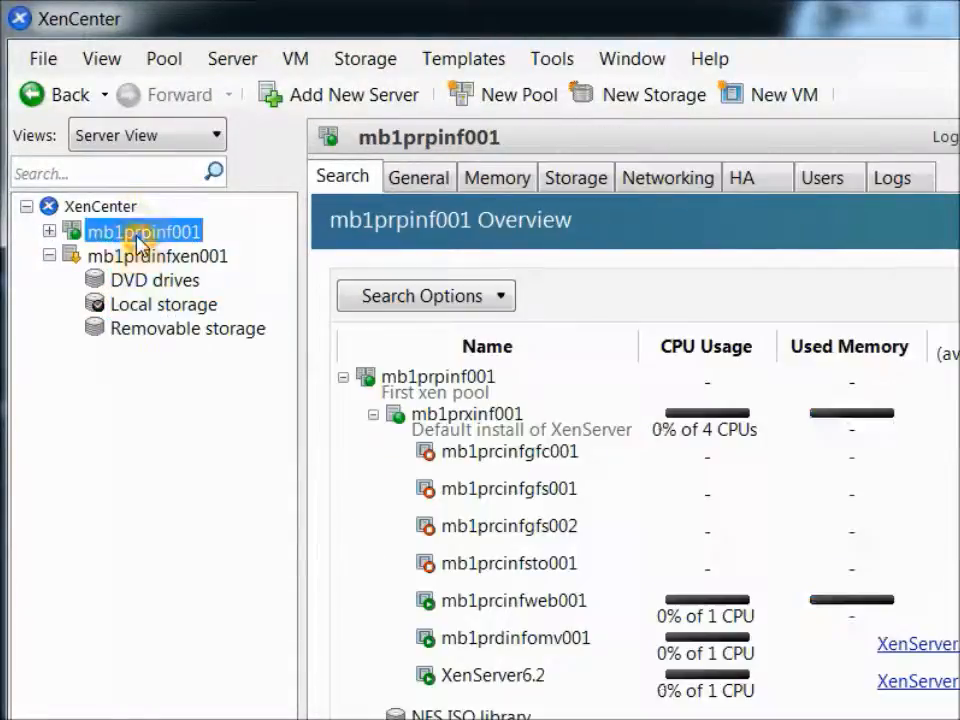
pyautogui.click(145, 257)
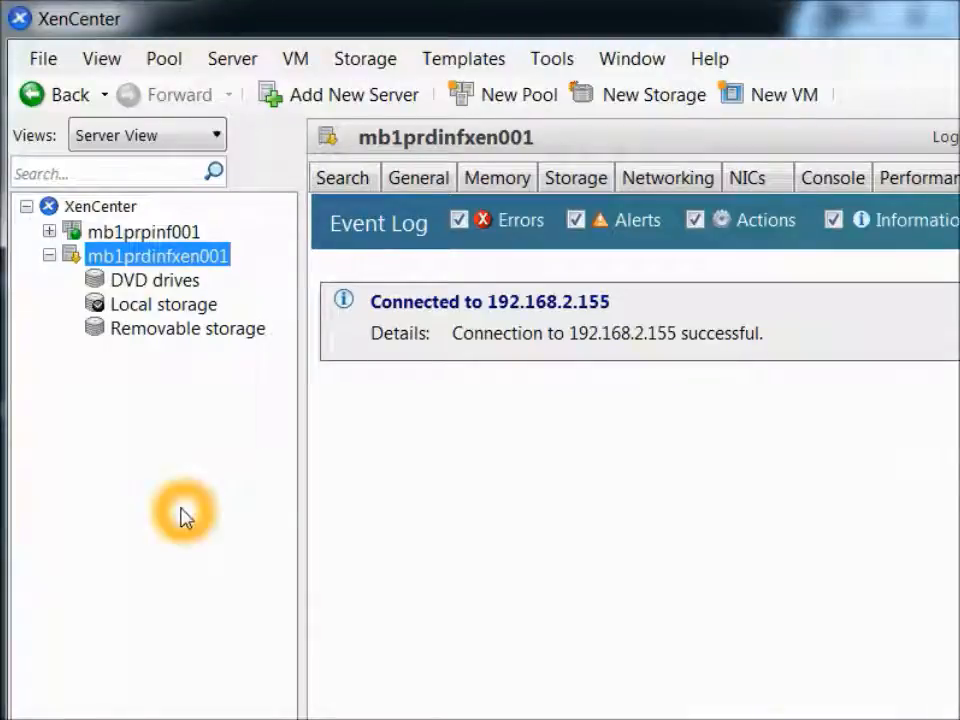